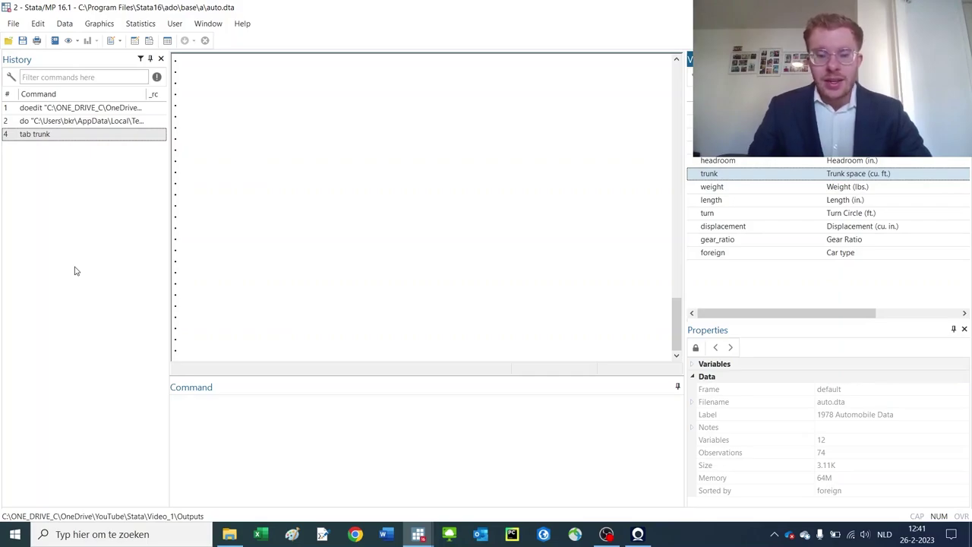
Run tab trunk to tabulate trunk space across the 74 cars.
click(341, 422)
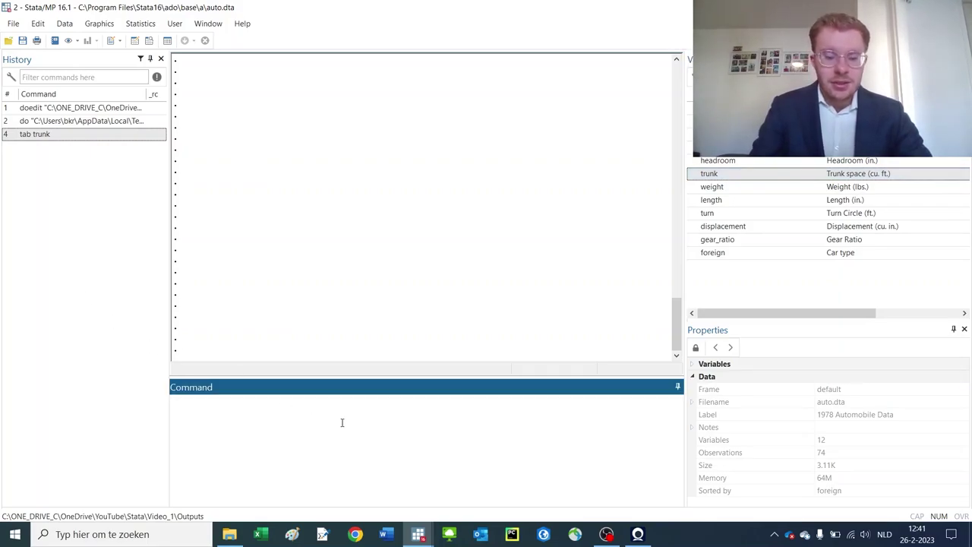
text(tab)
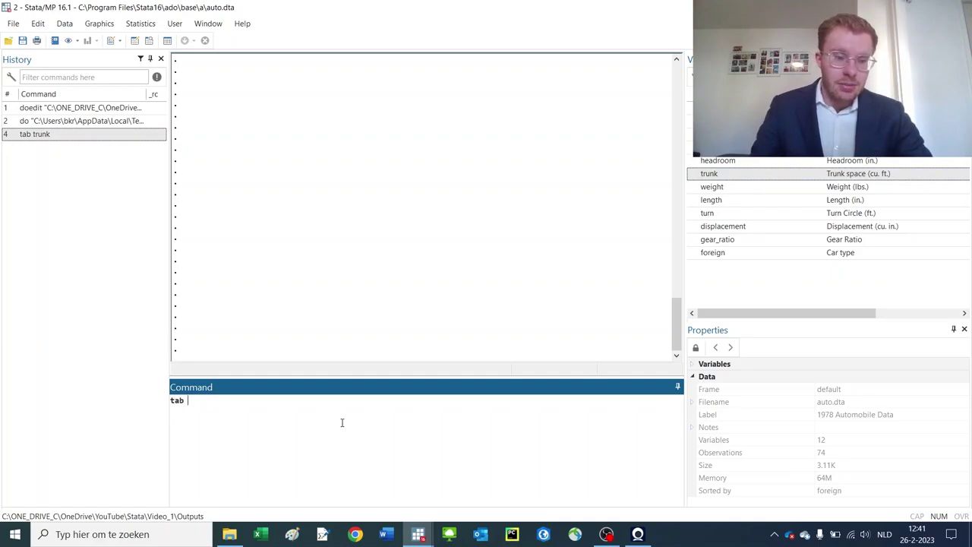
click(743, 180)
double_click(743, 179)
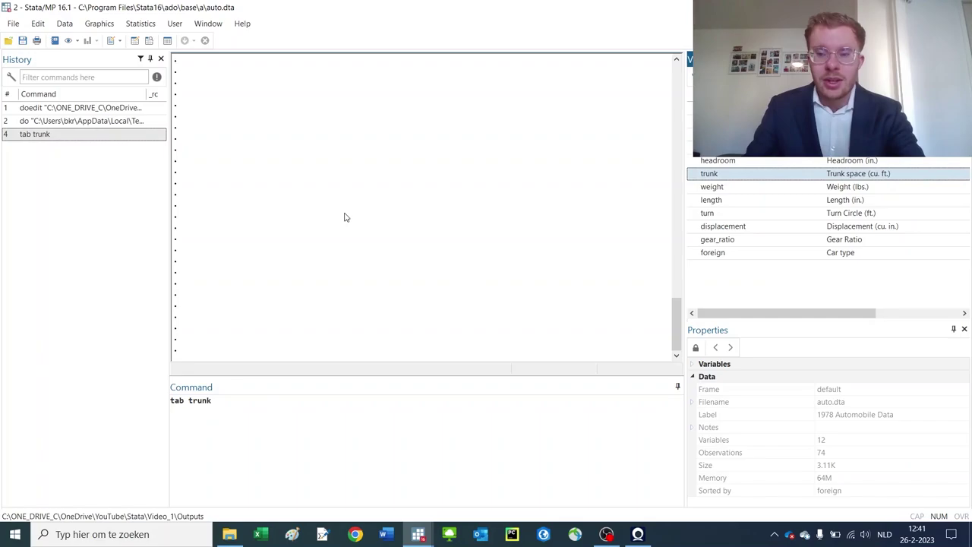
key(Return)
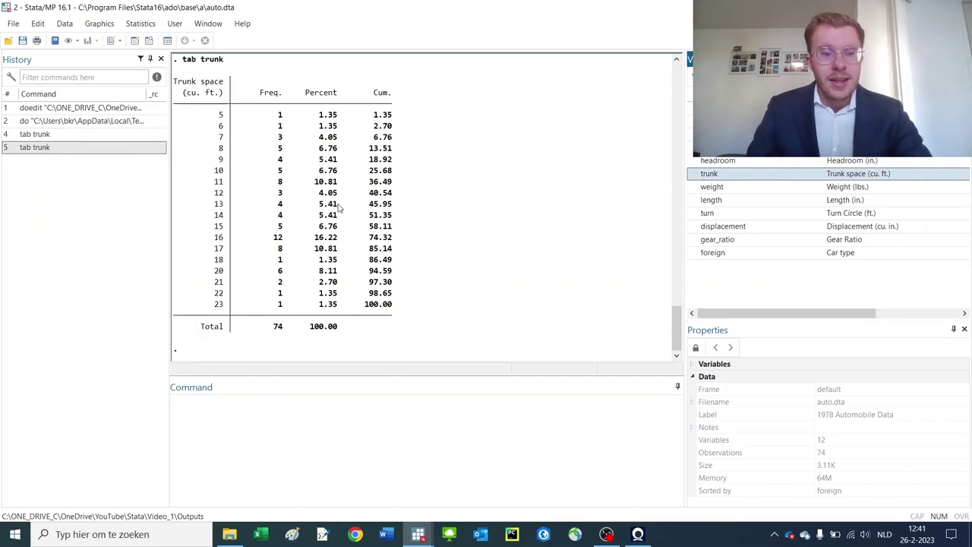
Highlight the rows for trunk sizes 5, 7, 18–20 and 8–23 in the frequency table.
drag(212, 111, 221, 116)
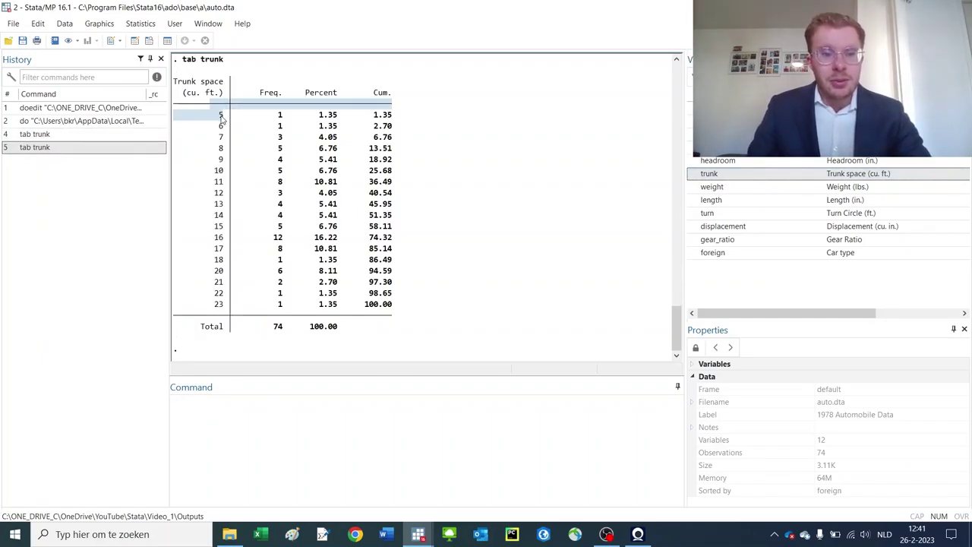
click(221, 119)
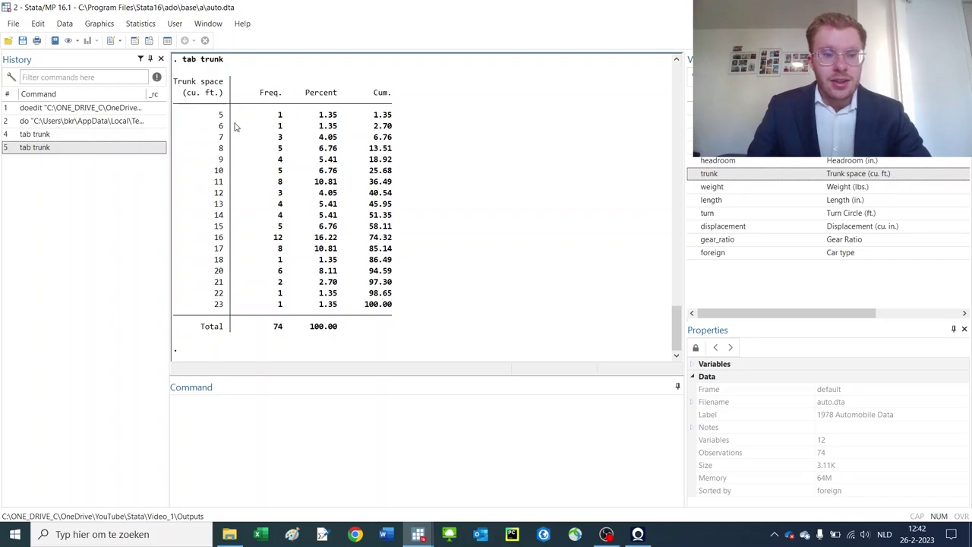
drag(221, 135, 219, 150)
click(224, 169)
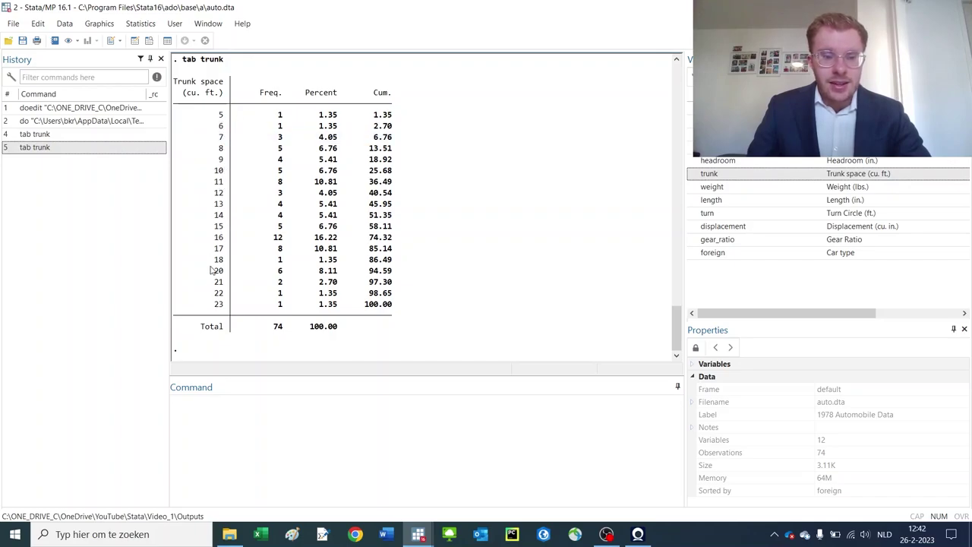
drag(212, 270, 217, 259)
click(218, 305)
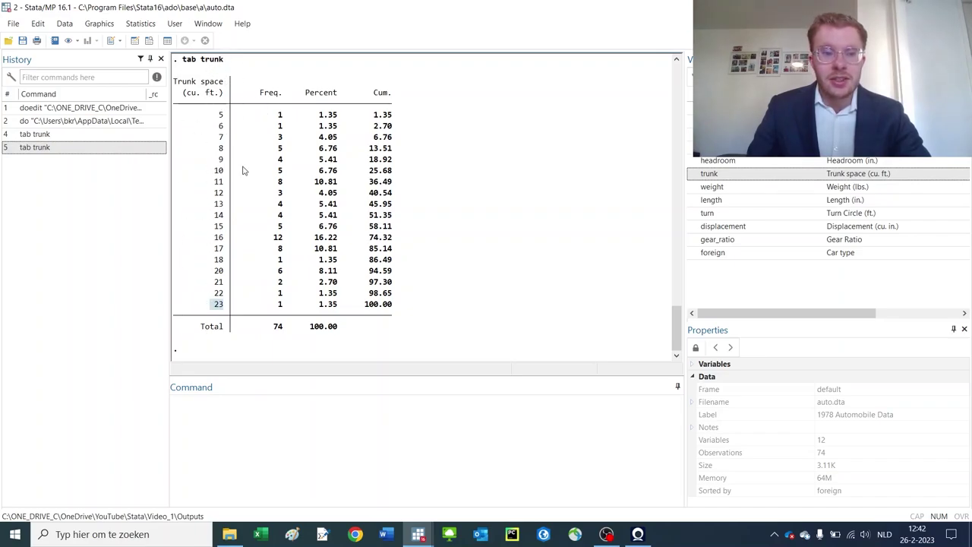
drag(180, 82, 237, 88)
drag(215, 146, 218, 308)
click(232, 305)
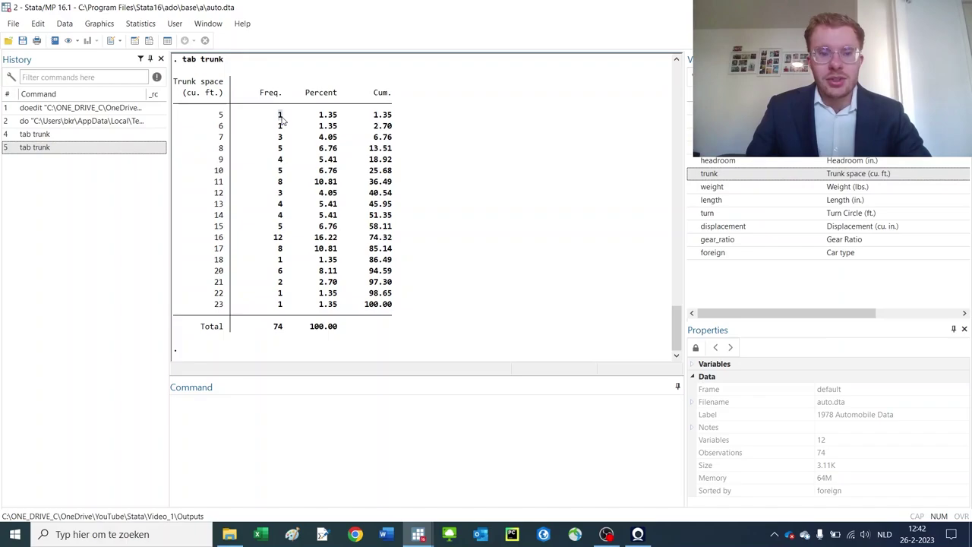
Highlight the Freq. heading, frequency 12, percent 1.35 and the total of 74 cars.
drag(256, 92, 284, 93)
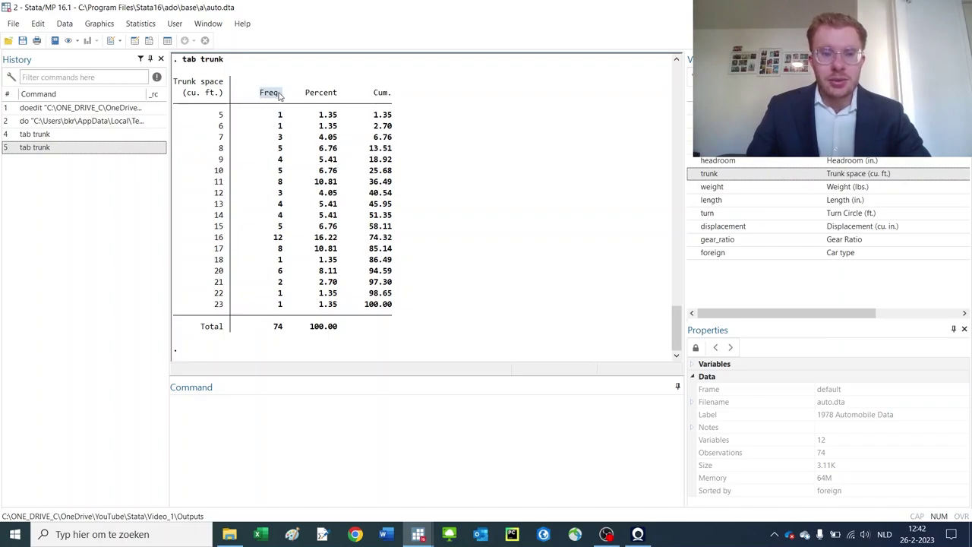
click(281, 126)
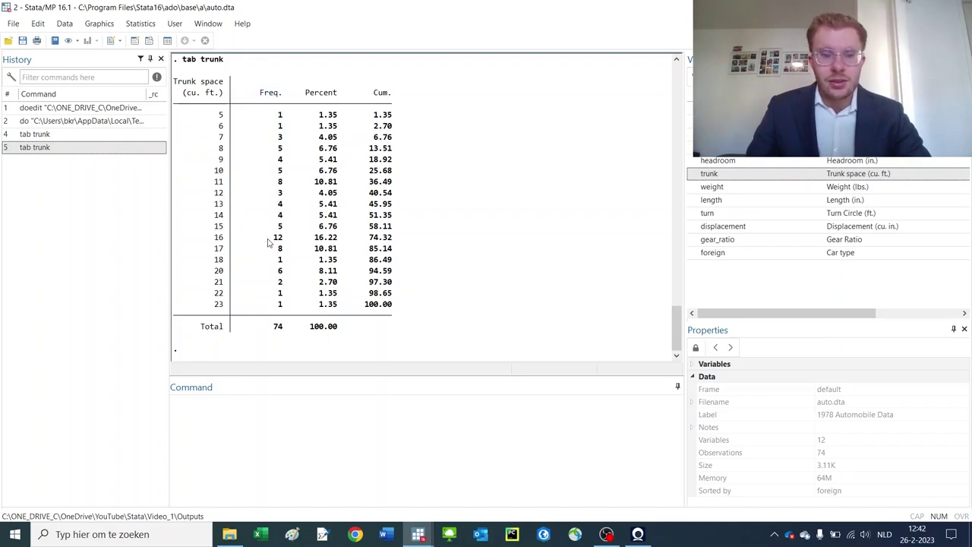
drag(267, 237, 285, 237)
drag(317, 115, 341, 115)
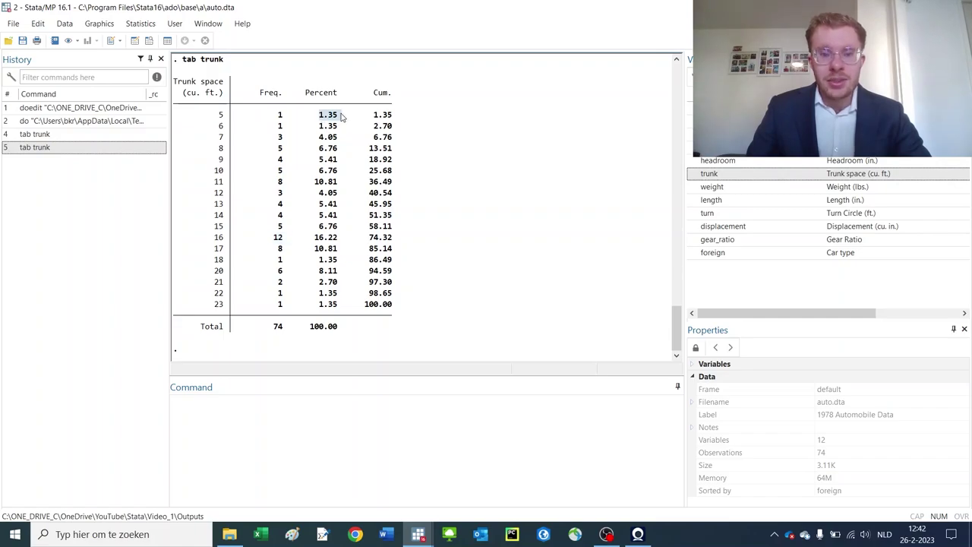
drag(265, 326, 298, 328)
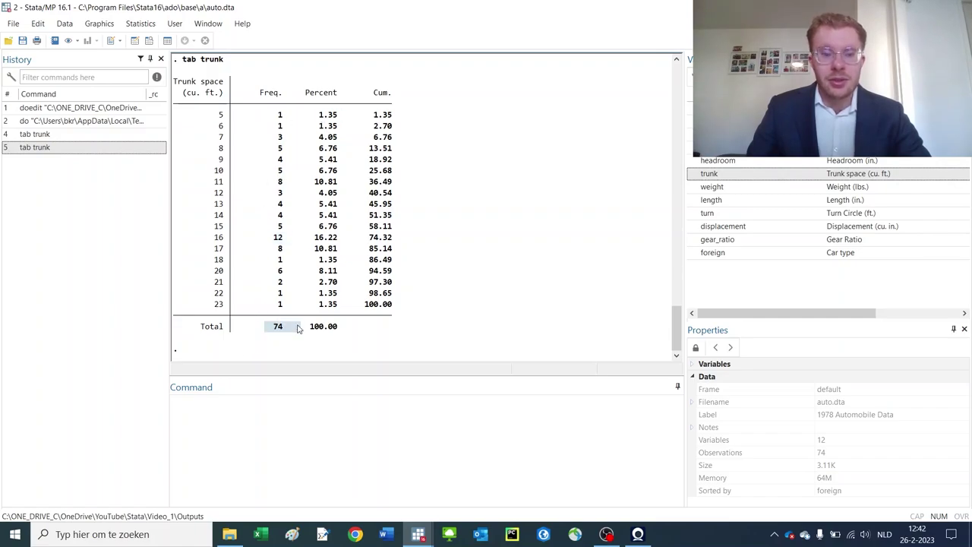
drag(292, 116, 273, 115)
drag(285, 322, 272, 327)
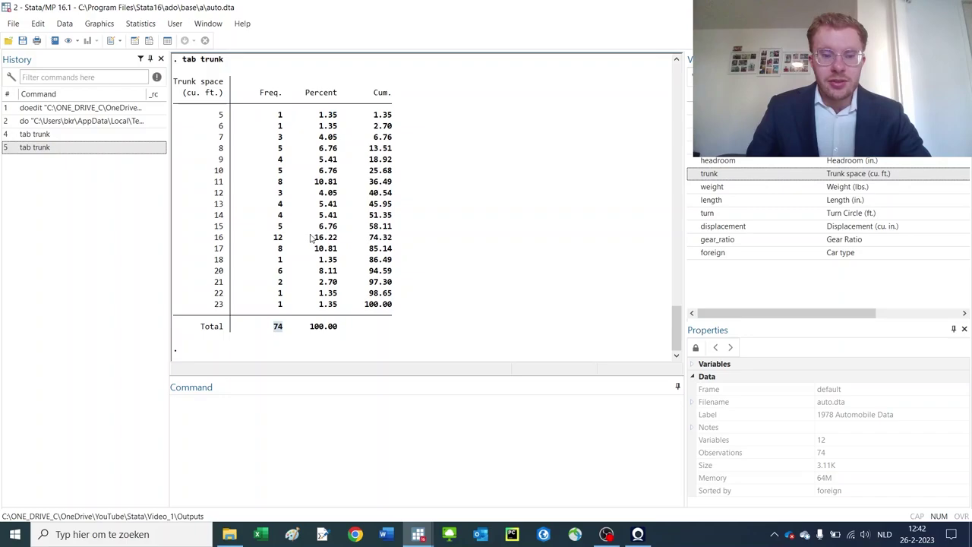
drag(342, 115, 385, 306)
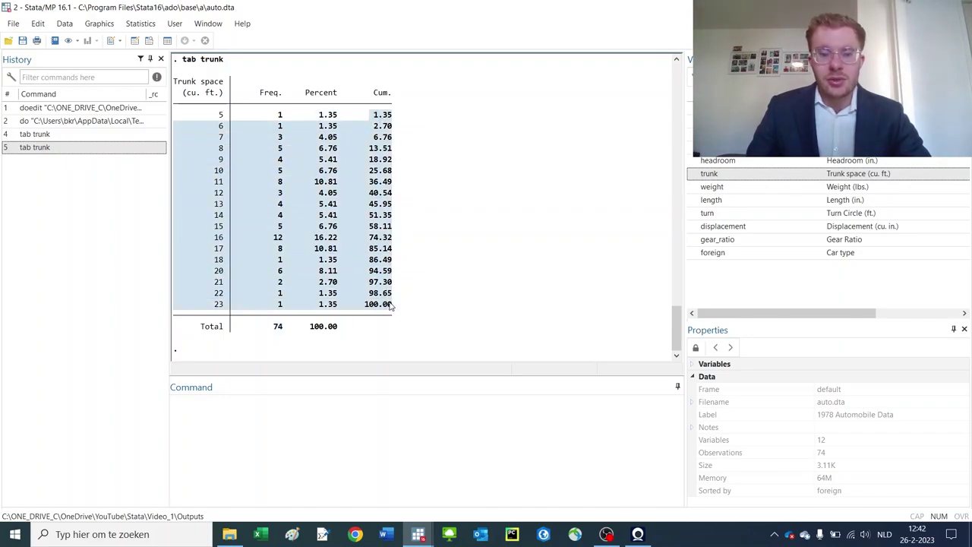
click(402, 337)
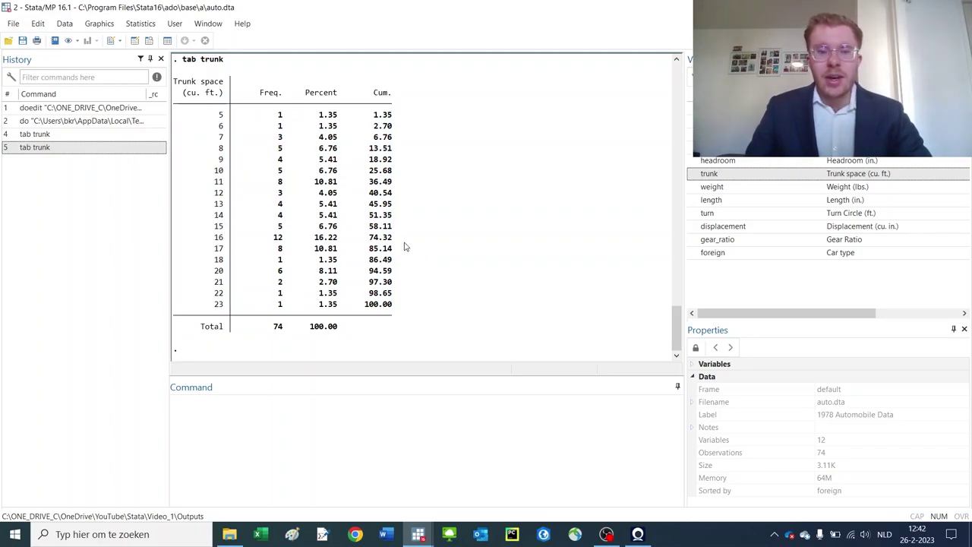
Run tab trunk foreign to cross-tabulate trunk space by car type.
click(350, 435)
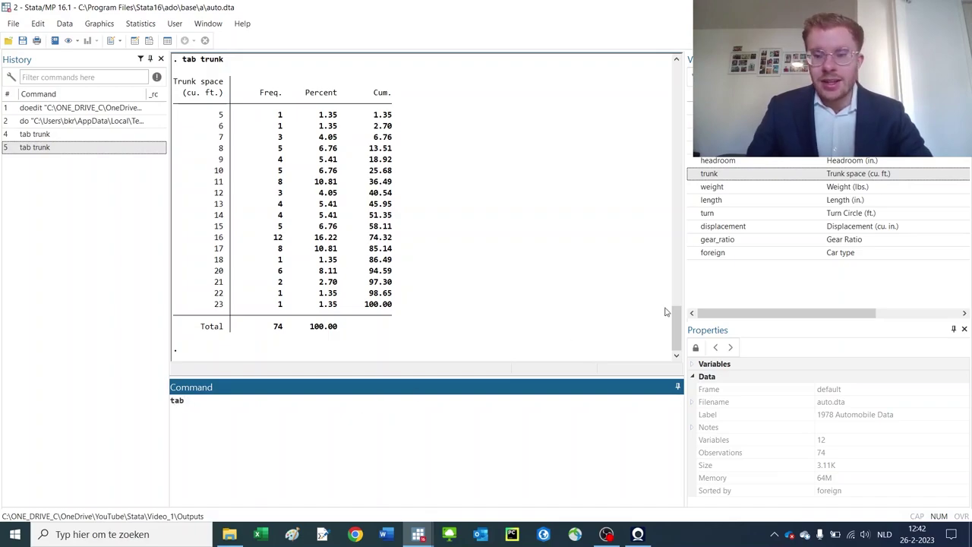
double_click(767, 174)
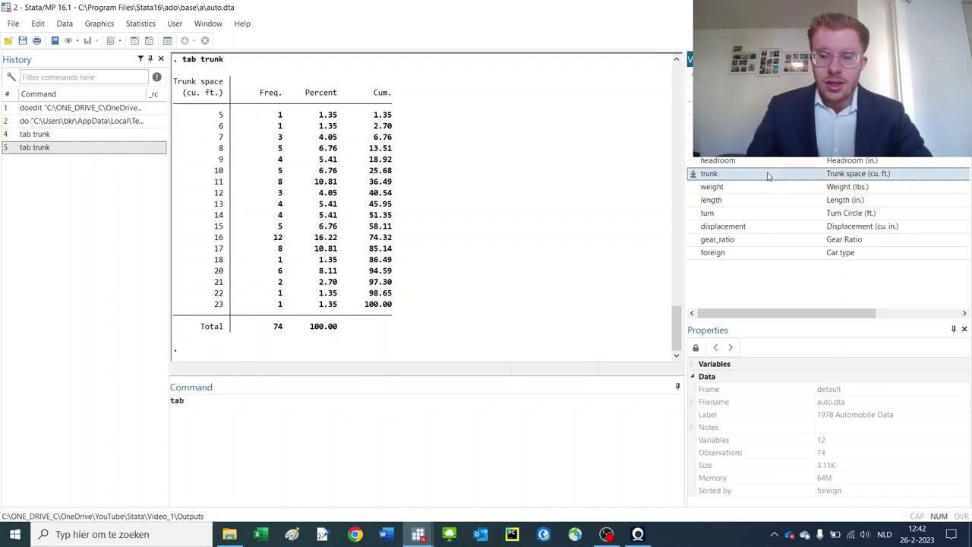
double_click(726, 254)
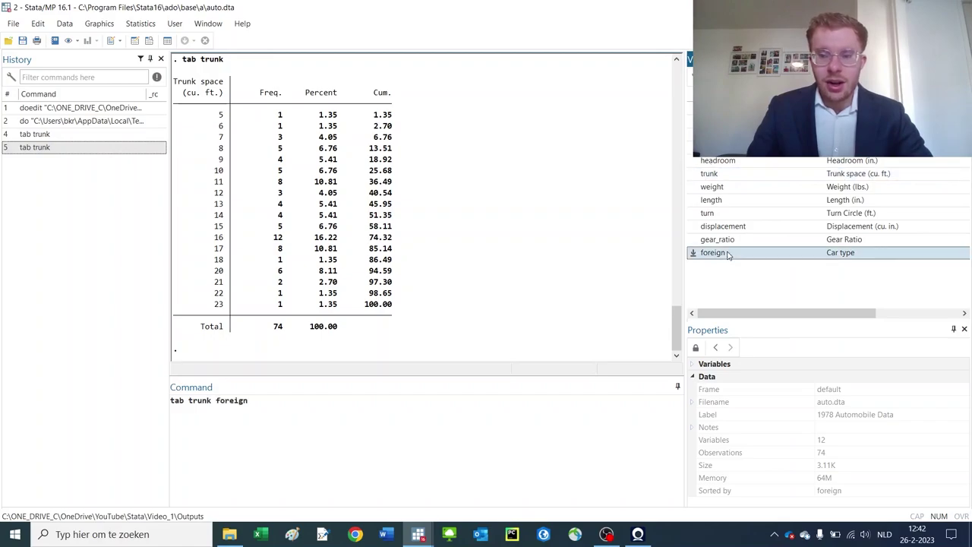
key(Return)
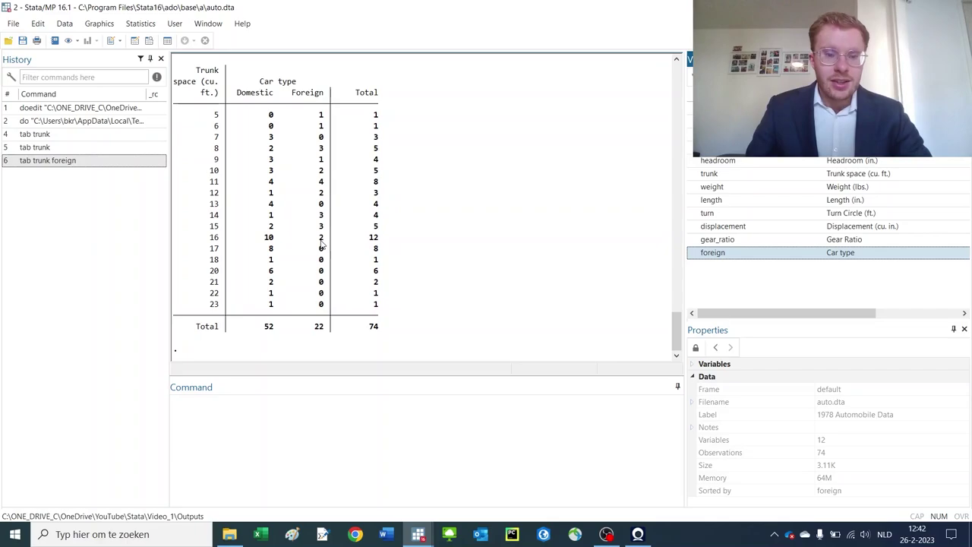
Highlight the crosstab rows for trunk sizes 5–16, 18–23 and 5–8, and trunk in the echoed command.
drag(321, 244, 320, 115)
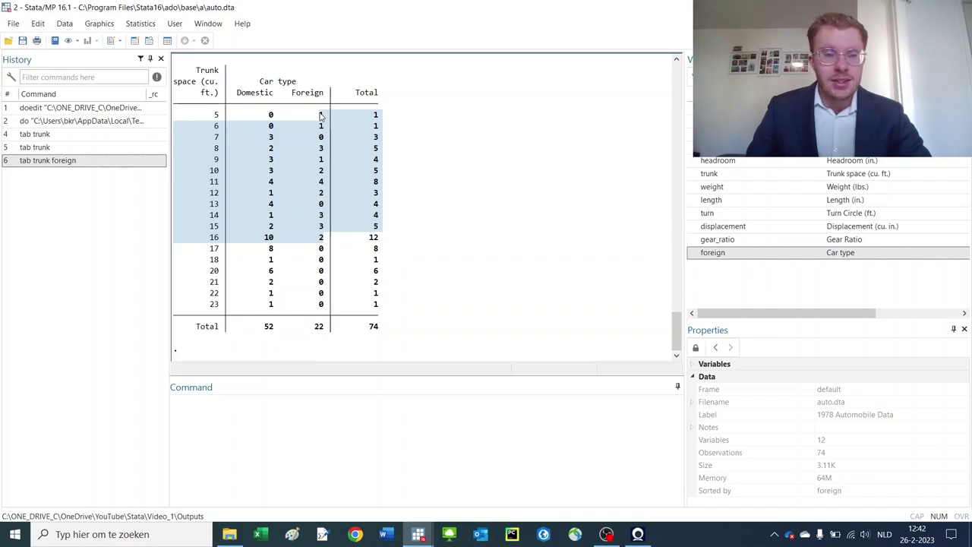
scroll(316, 122, up, 4)
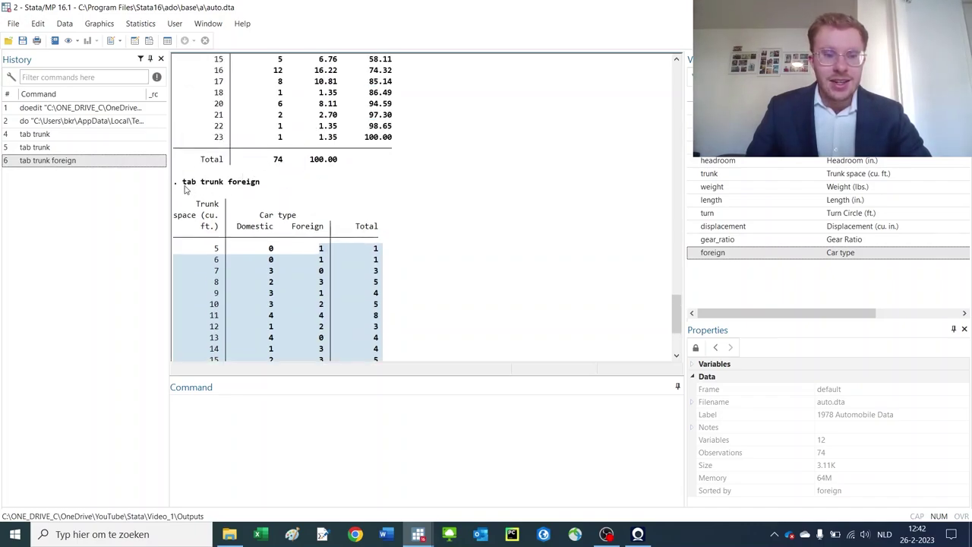
drag(201, 184, 260, 183)
scroll(319, 174, down, 3)
click(365, 158)
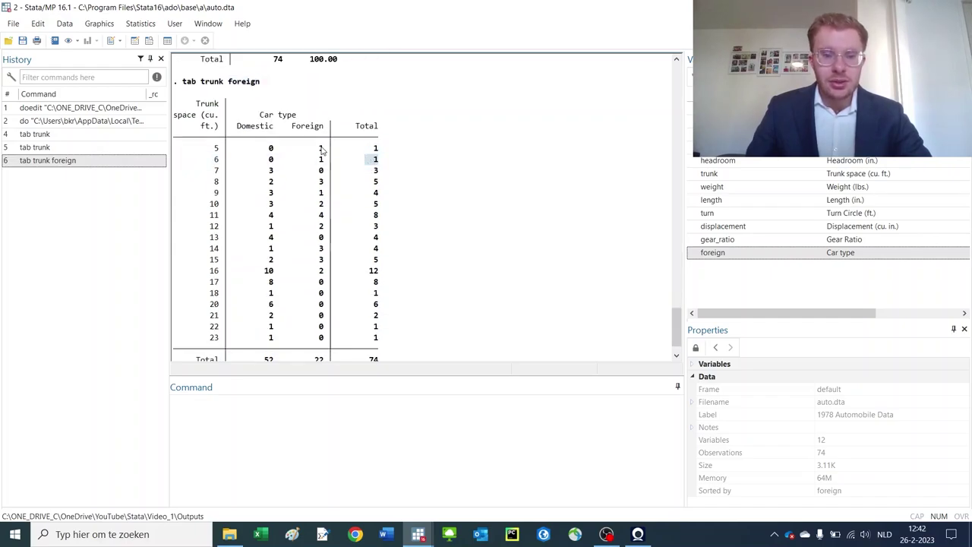
drag(322, 150, 326, 334)
click(319, 149)
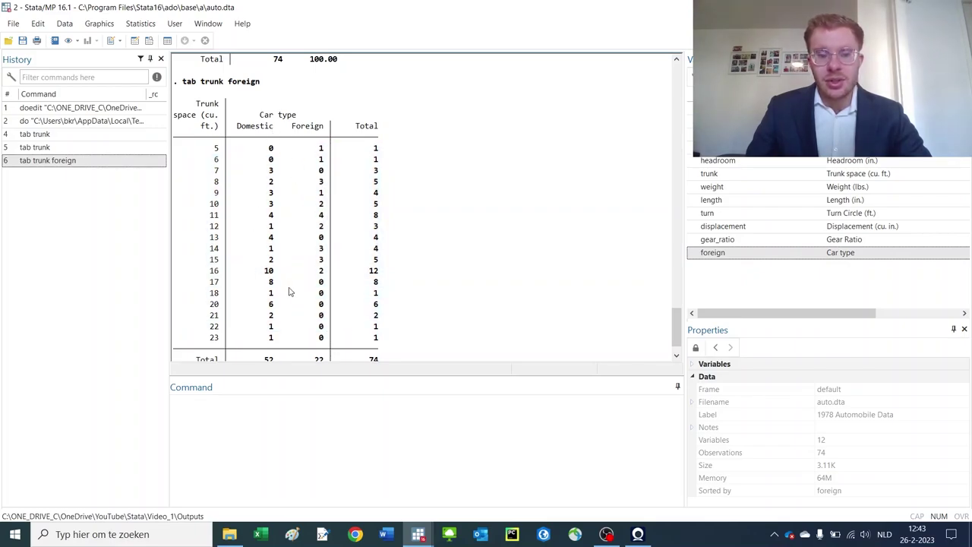
scroll(281, 290, down, 1)
drag(274, 313, 158, 255)
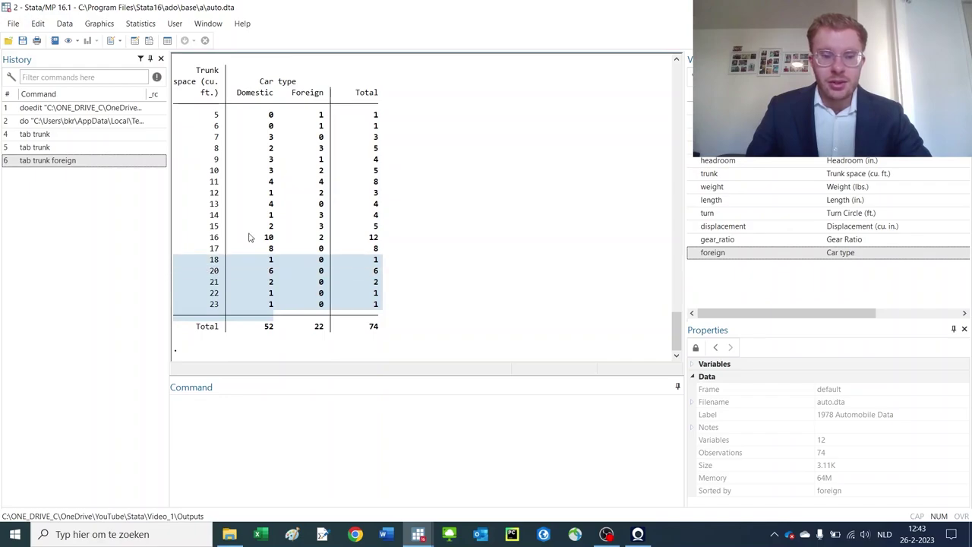
drag(382, 155, 193, 122)
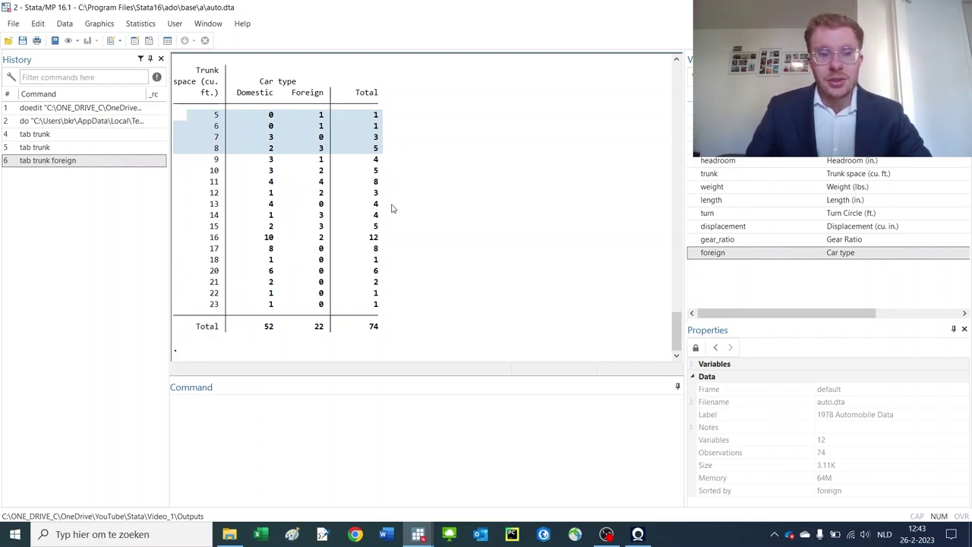
scroll(391, 198, up, 2)
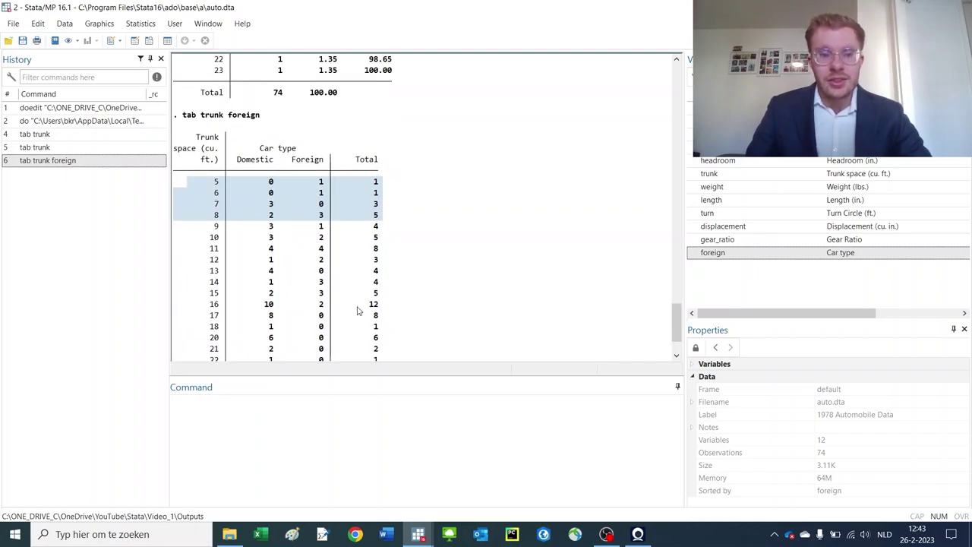
Run tab1 foreign trunk to get separate one-way tables.
click(328, 450)
text(tab1)
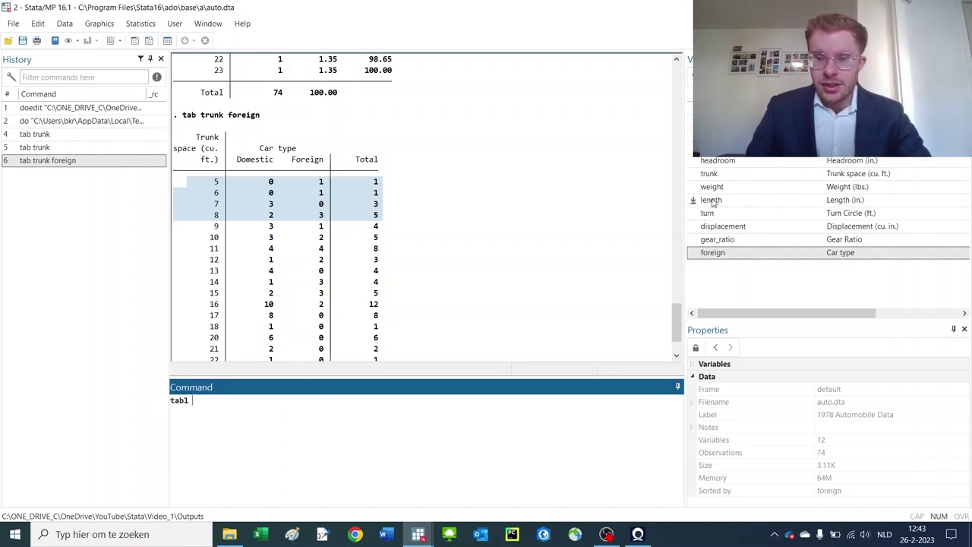
text(abl)
click(720, 254)
click(711, 175)
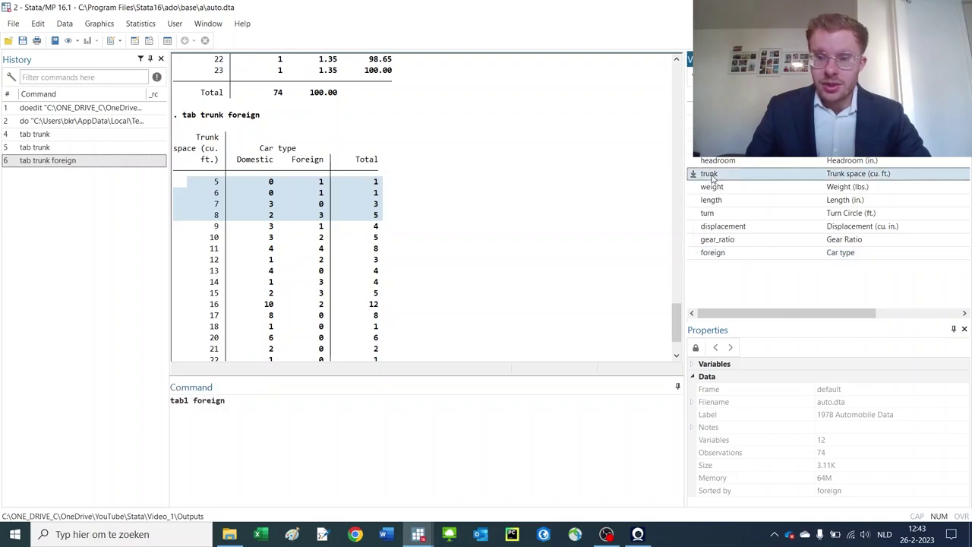
key(Return)
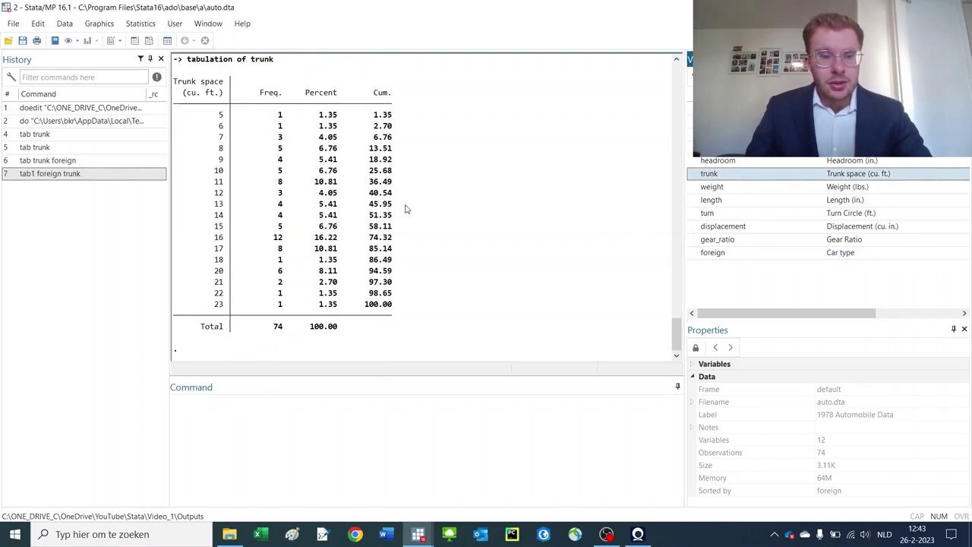
Scroll through the Results window to review the foreign and trunk tables, each totalling 74.
scroll(404, 209, up, 7)
drag(264, 226, 404, 262)
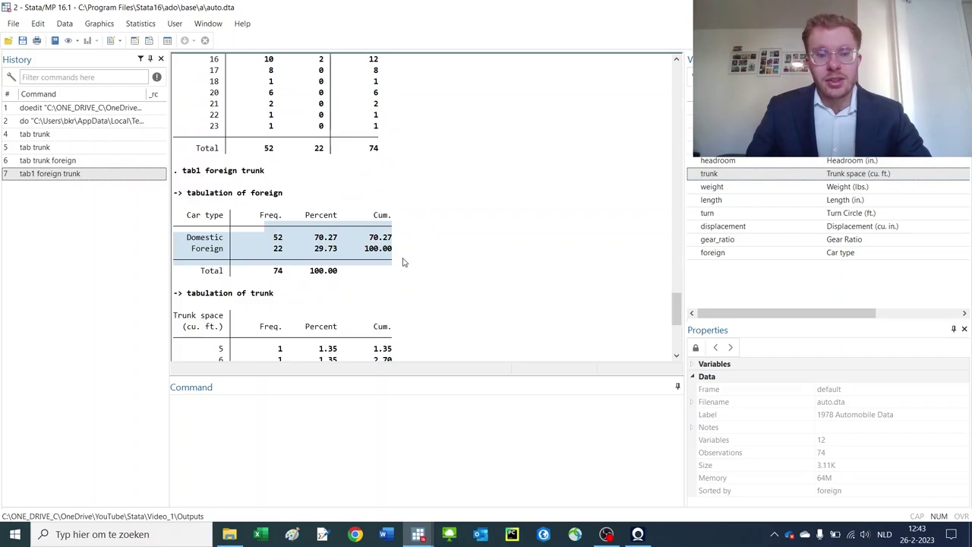
scroll(271, 126, up, 8)
drag(179, 150, 347, 275)
scroll(261, 174, down, 15)
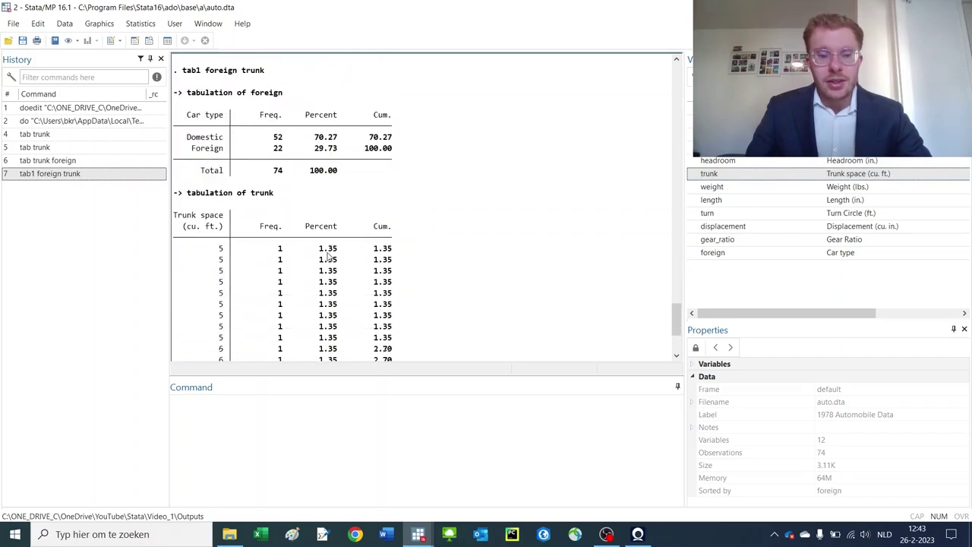
scroll(261, 173, up, 4)
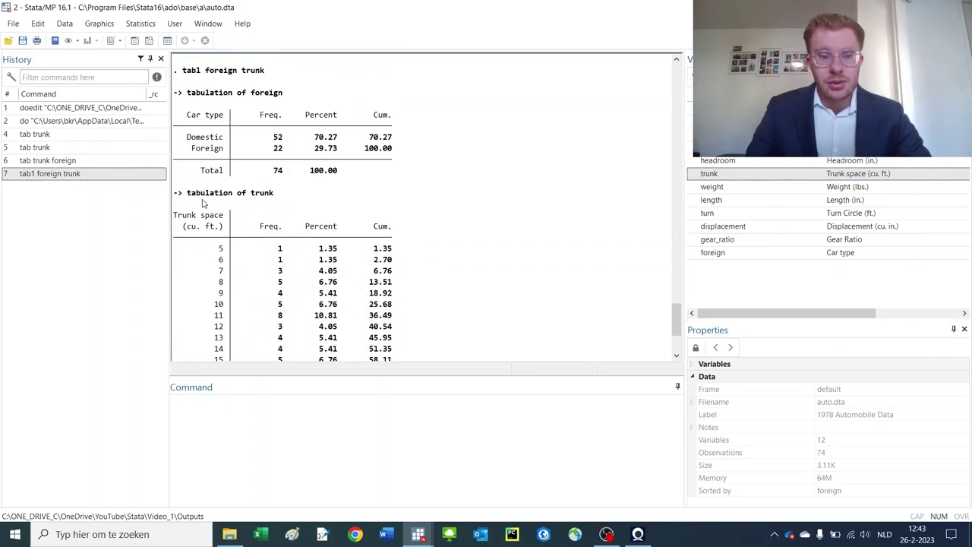
scroll(380, 218, down, 4)
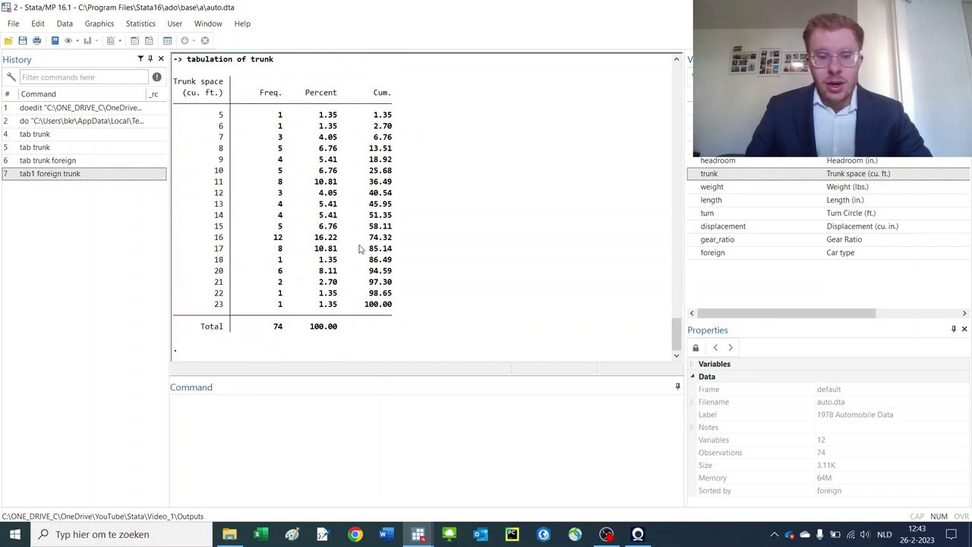
Build and run tab trunk, sum(weight), swapping the inserted foreign for trunk.
click(385, 433)
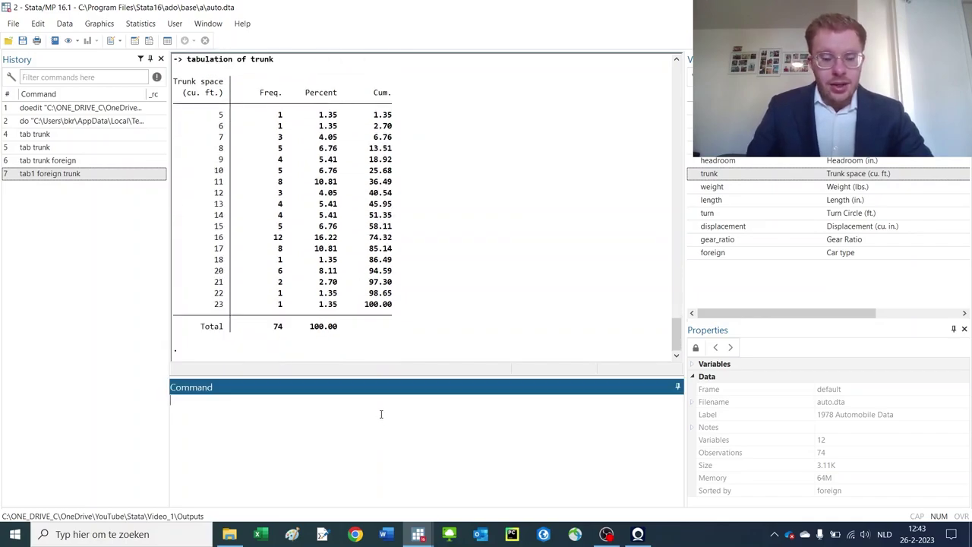
text(tab)
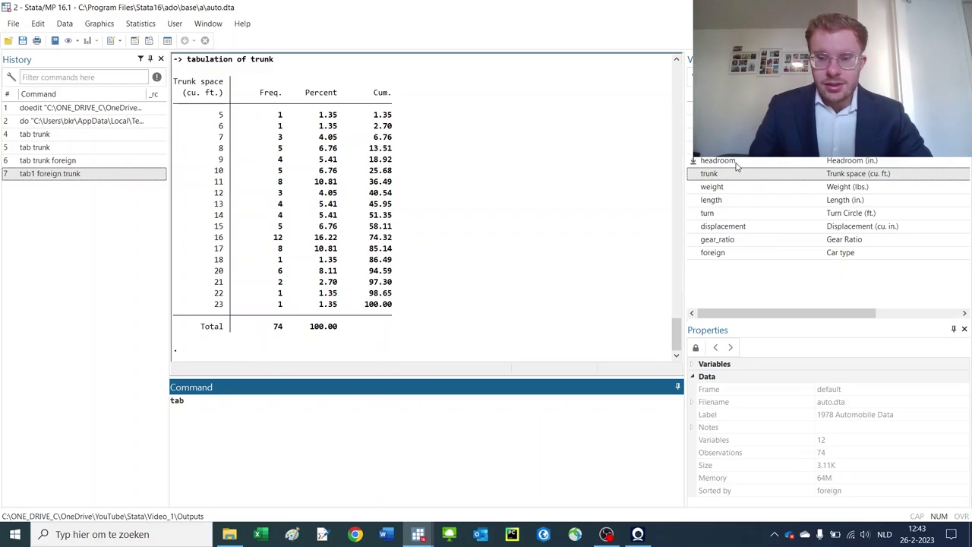
click(715, 255)
double_click(715, 256)
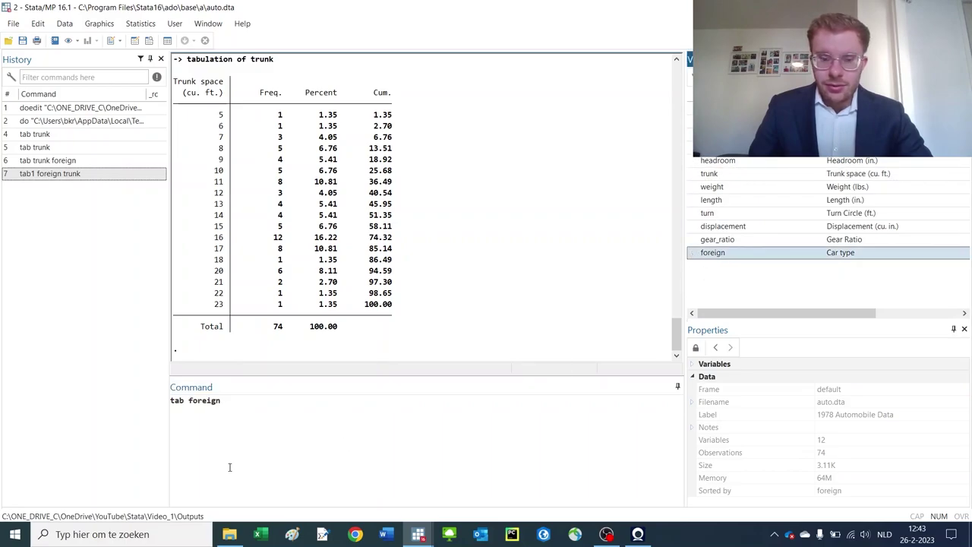
click(278, 411)
double_click(204, 400)
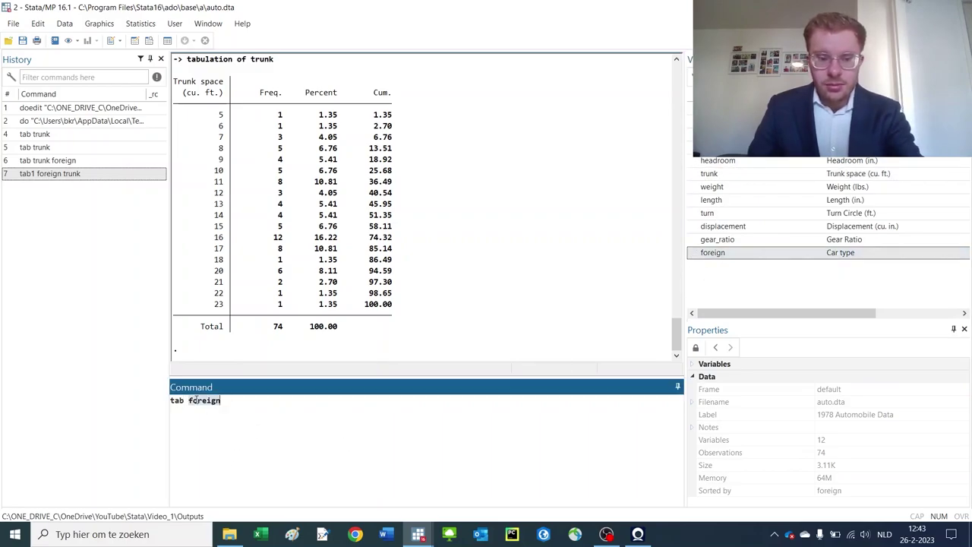
key(BackSpace)
double_click(715, 174)
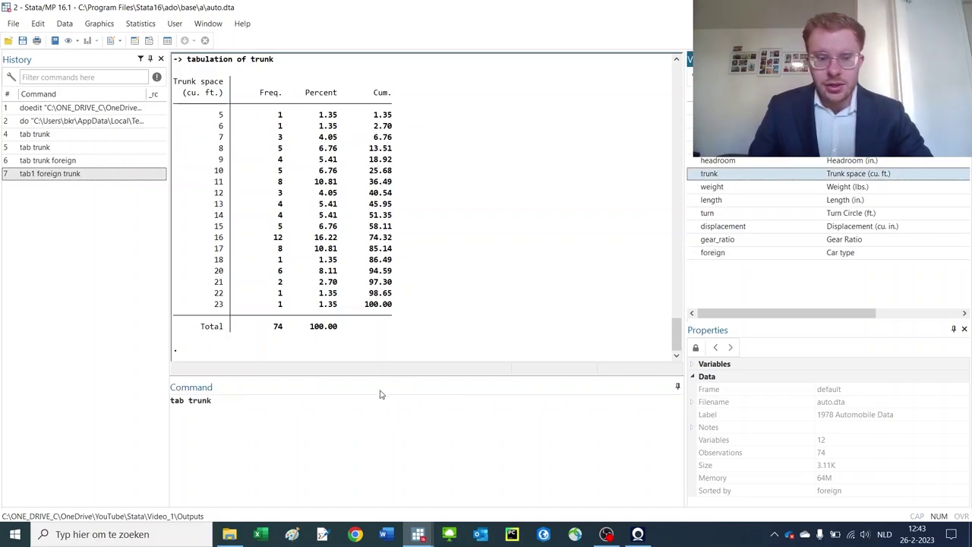
click(368, 410)
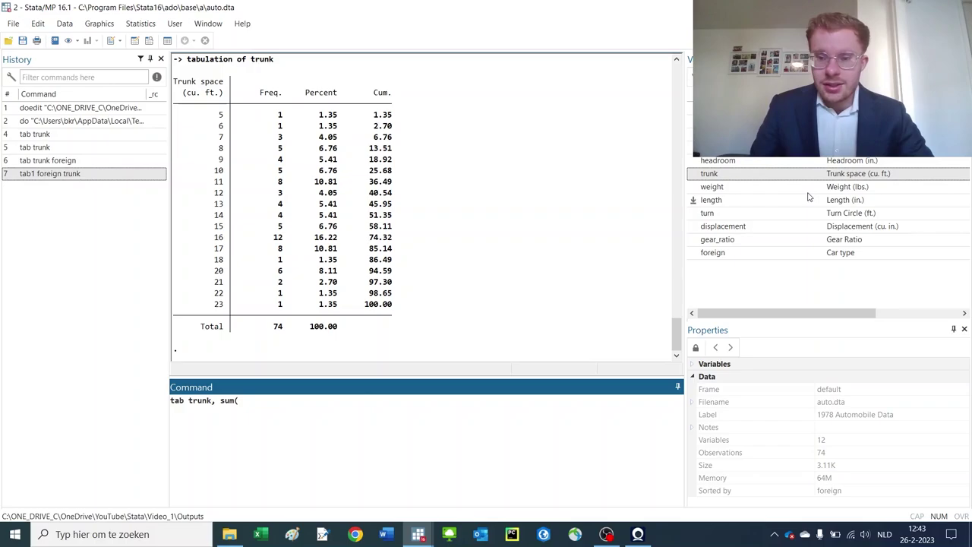
click(729, 191)
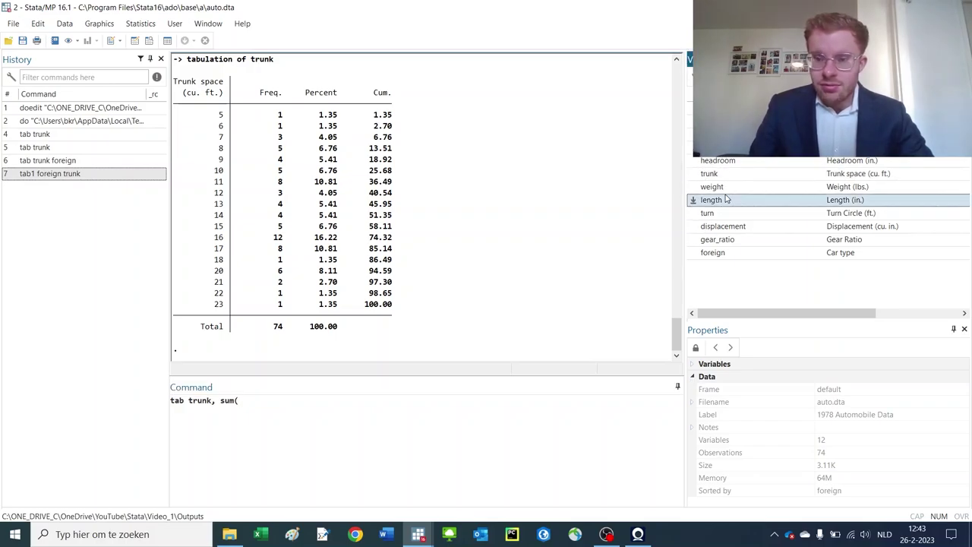
click(487, 411)
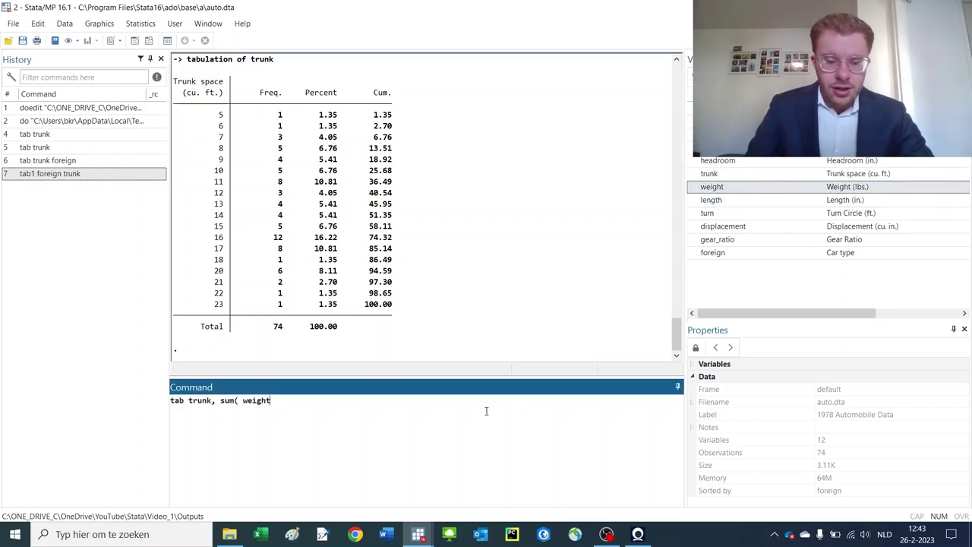
text())
key(Return)
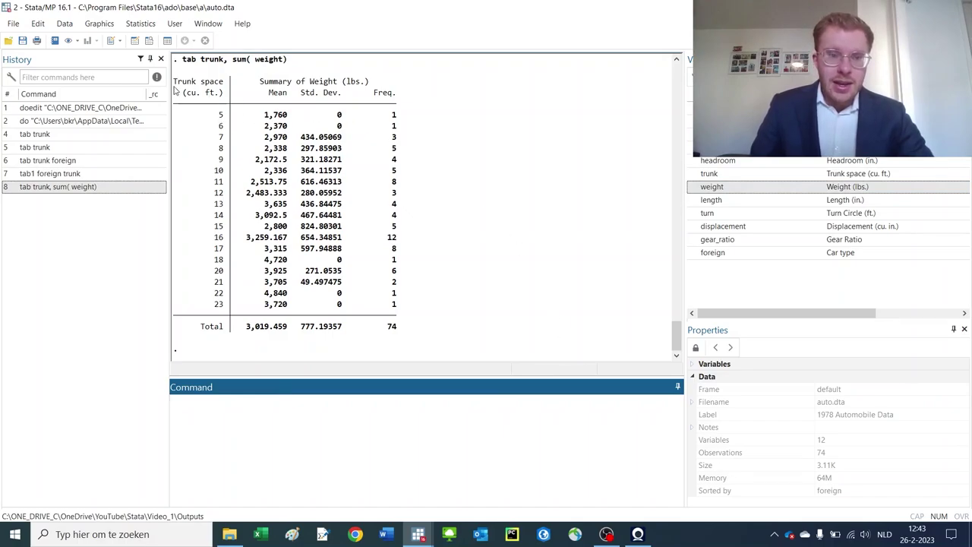
Review the Summary of Weight table for trunk sizes 7–22, then recall the command with trunk selected.
drag(175, 88, 382, 89)
click(312, 95)
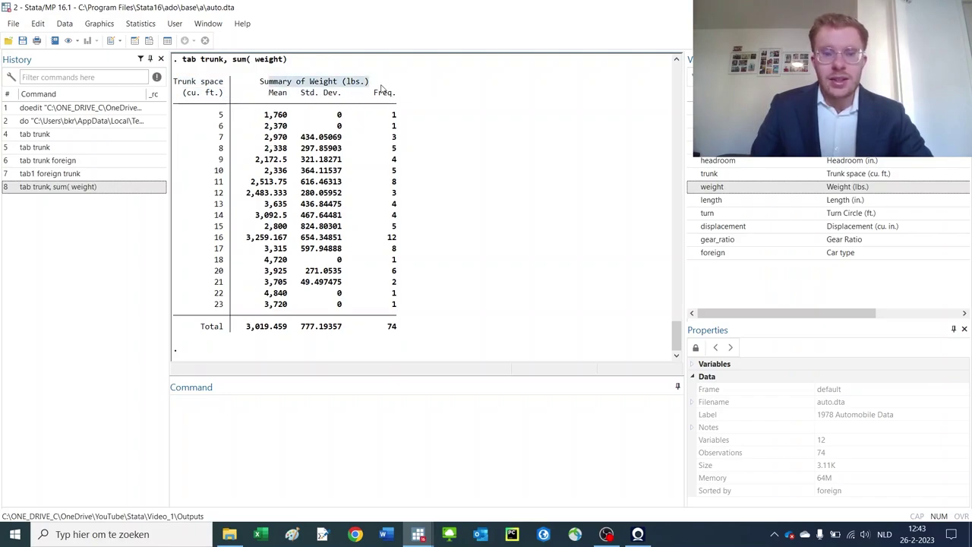
drag(265, 140, 405, 313)
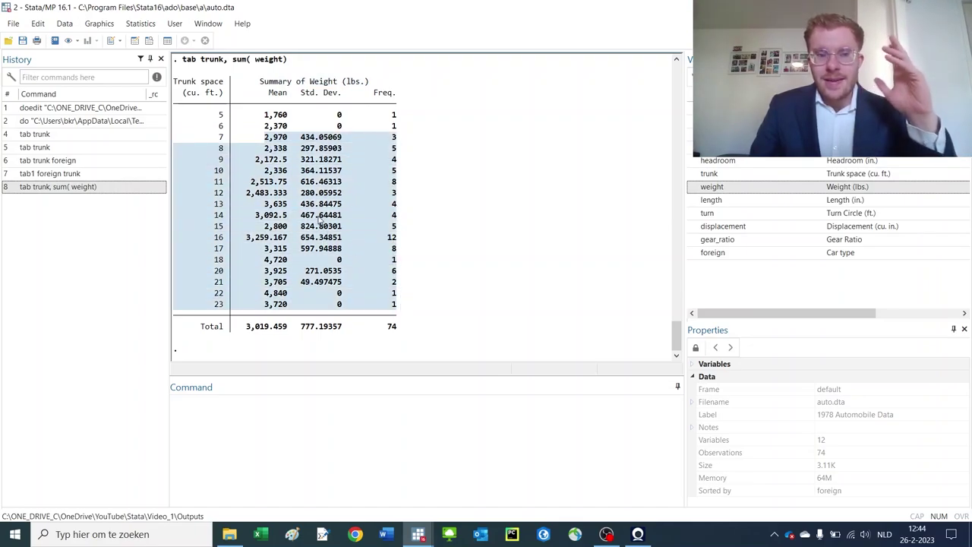
click(188, 86)
drag(258, 81, 370, 82)
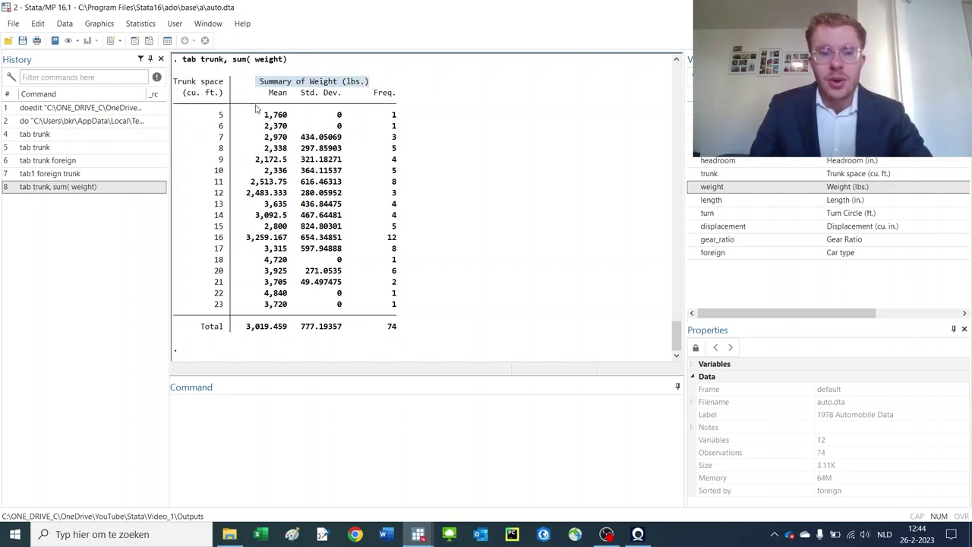
click(114, 188)
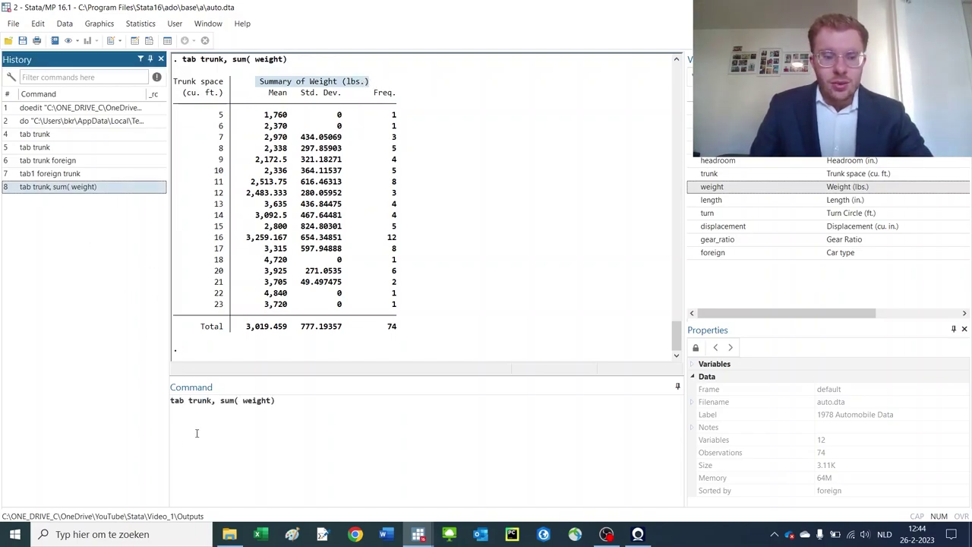
double_click(201, 400)
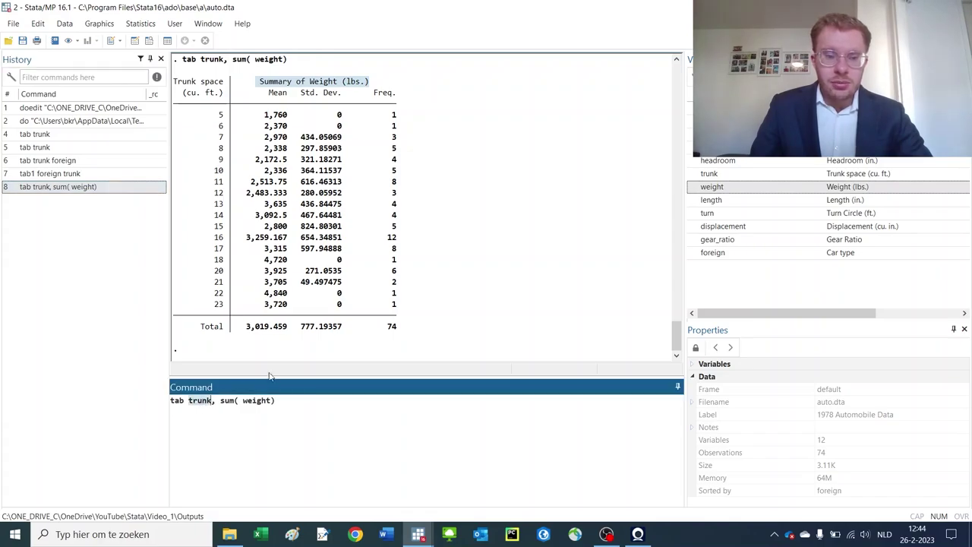
Run tab foreign, sum(weight) and compare Domestic (3,317.115 lbs) and Foreign (2,315.909 lbs) mean weights.
double_click(706, 252)
key(Return)
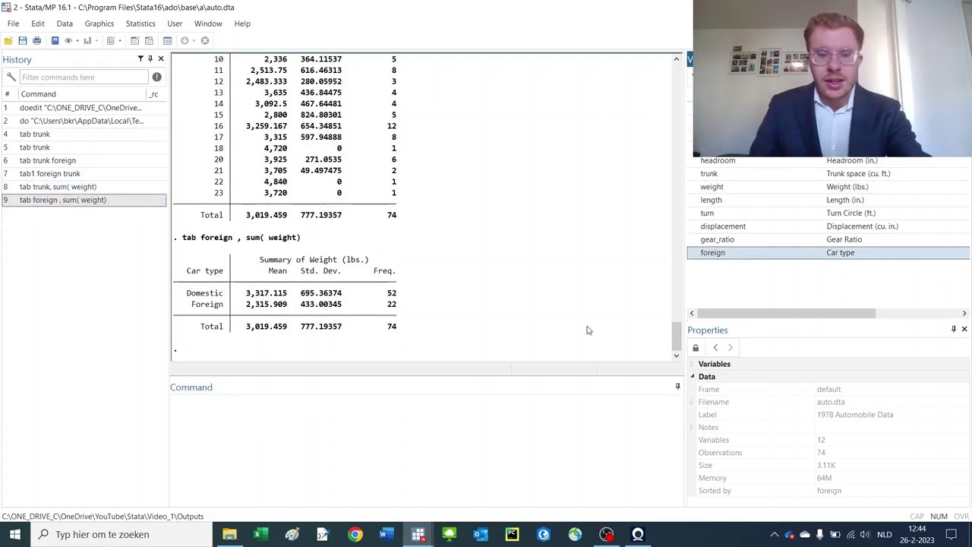
drag(243, 296, 393, 304)
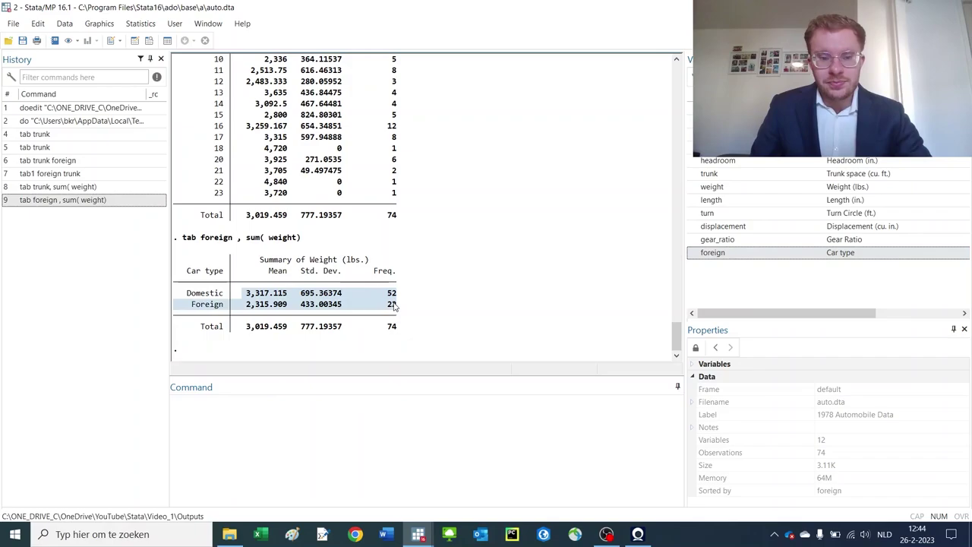
click(236, 303)
drag(186, 293, 268, 311)
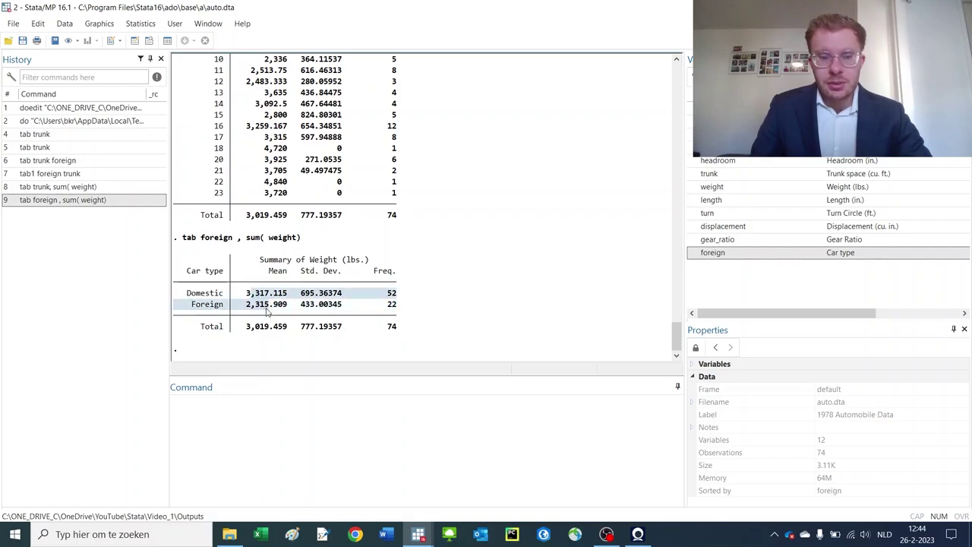
click(433, 303)
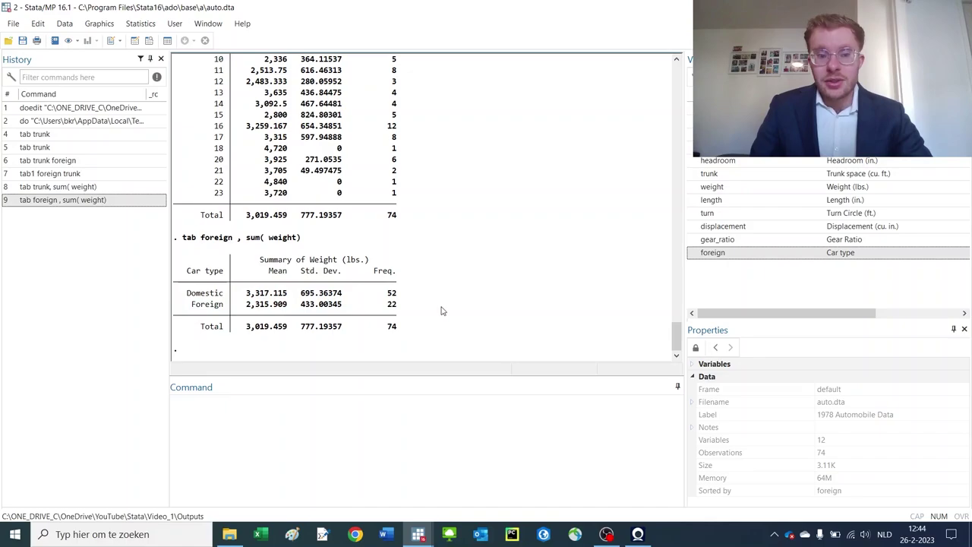
click(494, 438)
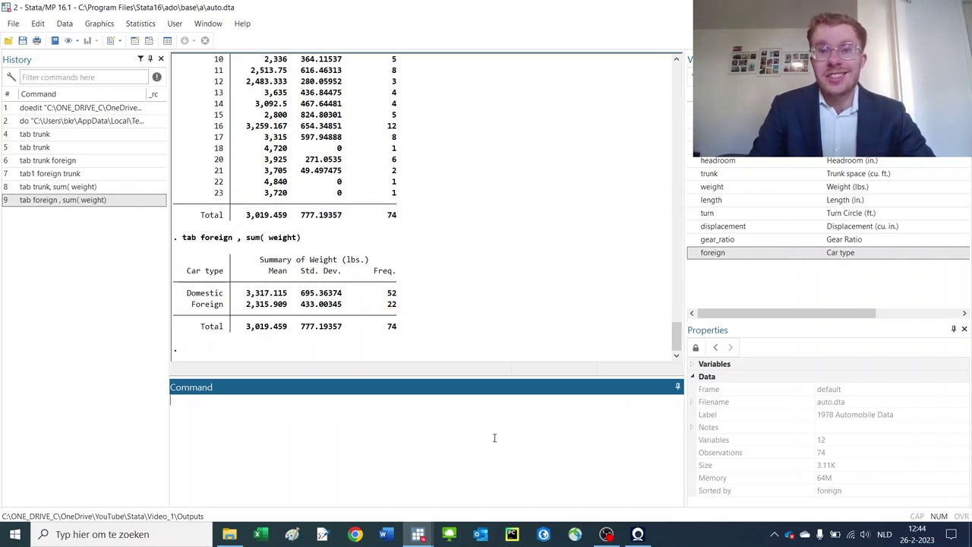
Run tab trunk, gen(trunk_id) to create trunk_id1 onward dummies and open the Data Browser.
text(tab)
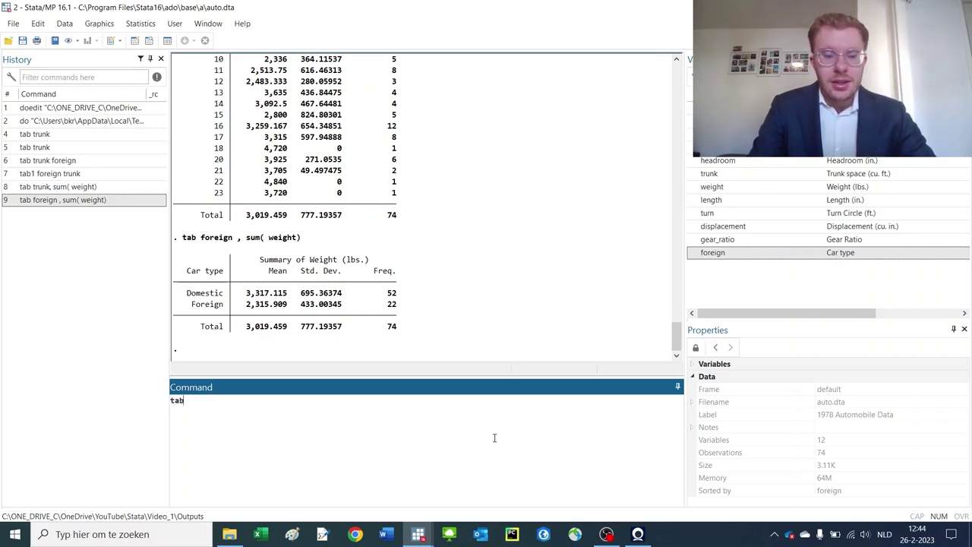
double_click(728, 175)
click(389, 465)
text(,)
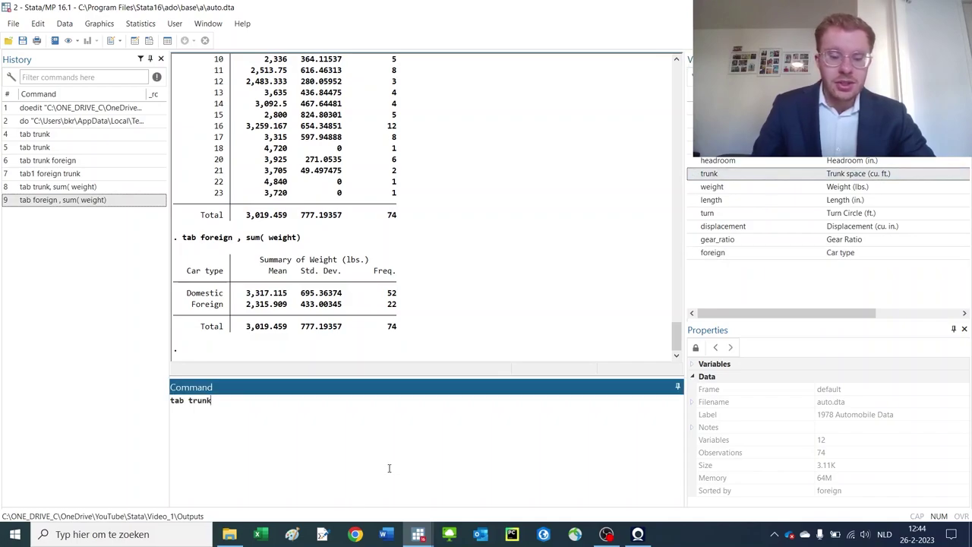
text( gen()
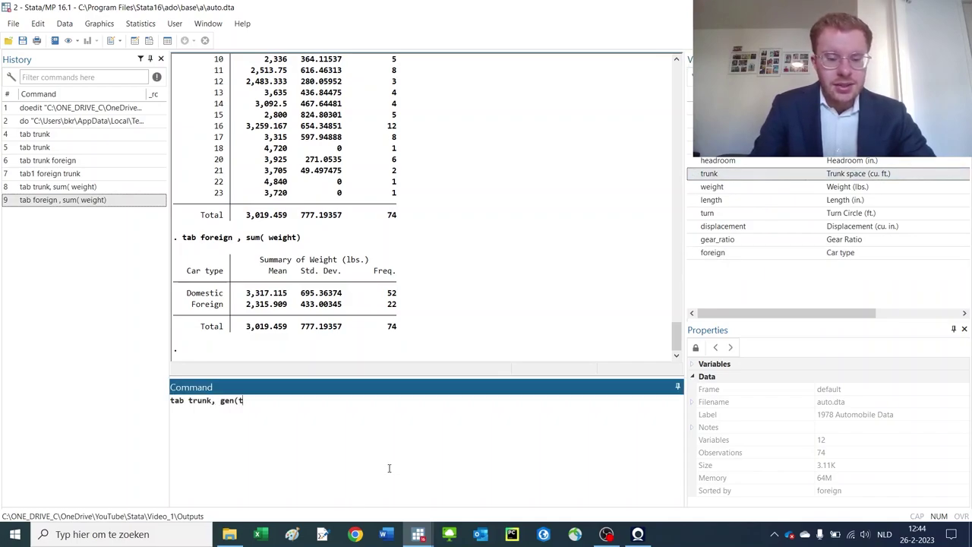
text(trunk_id)
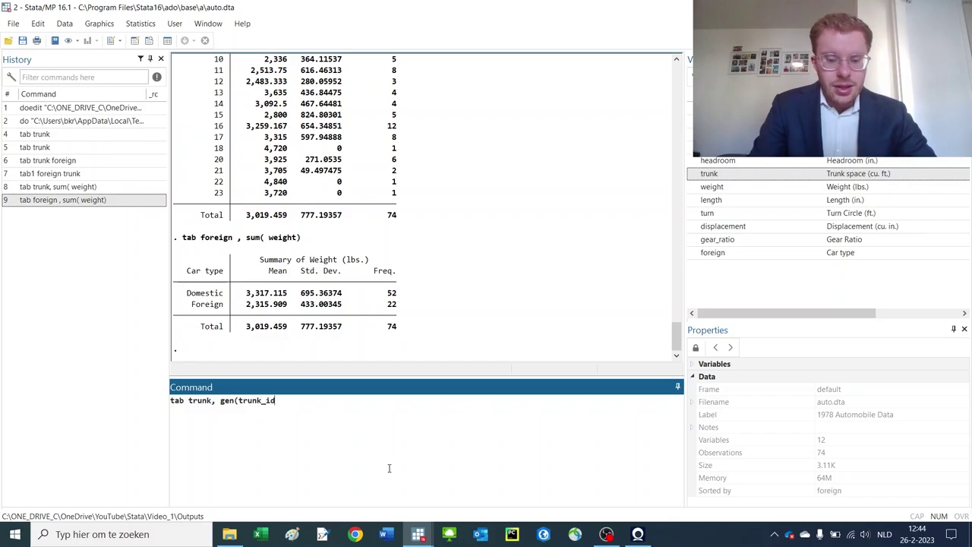
text())
key(Return)
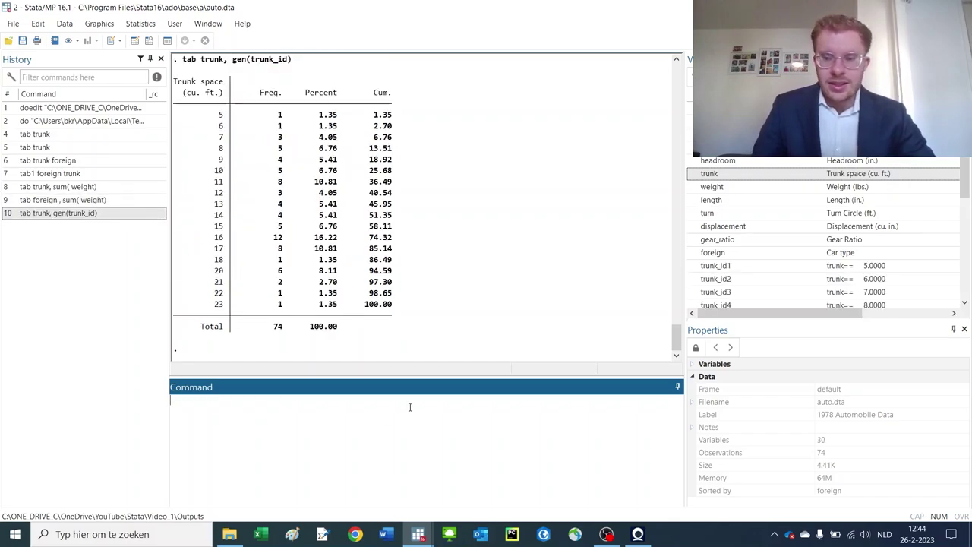
scroll(725, 186, down, 2)
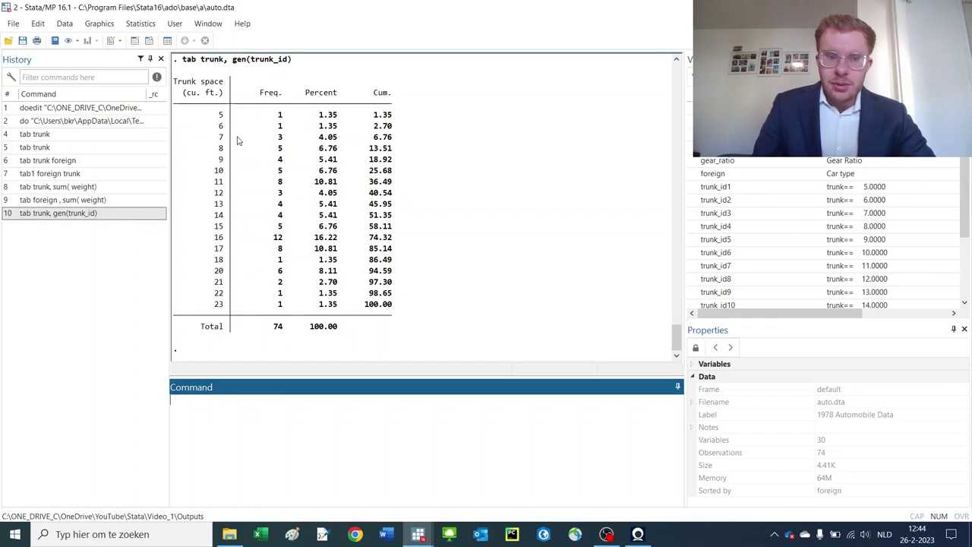
click(150, 42)
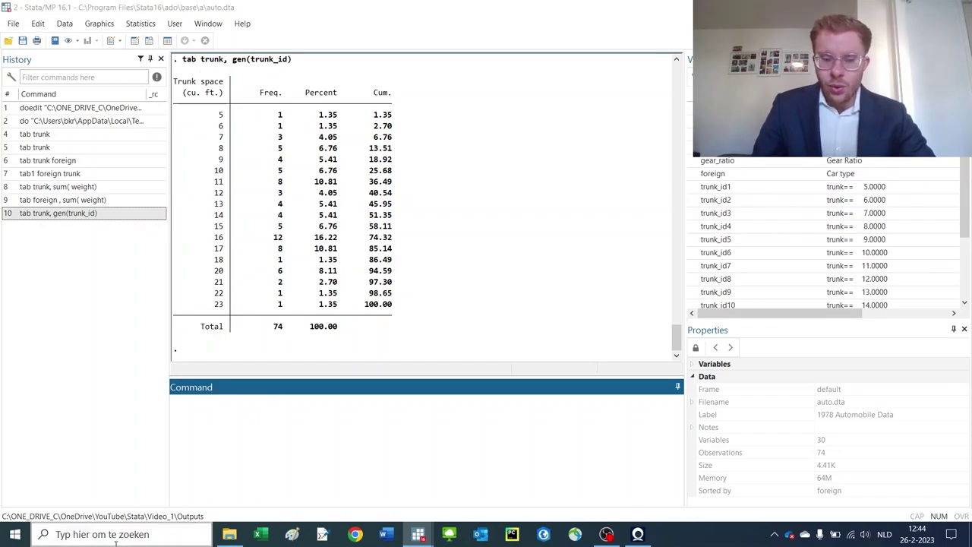
drag(90, 499, 233, 495)
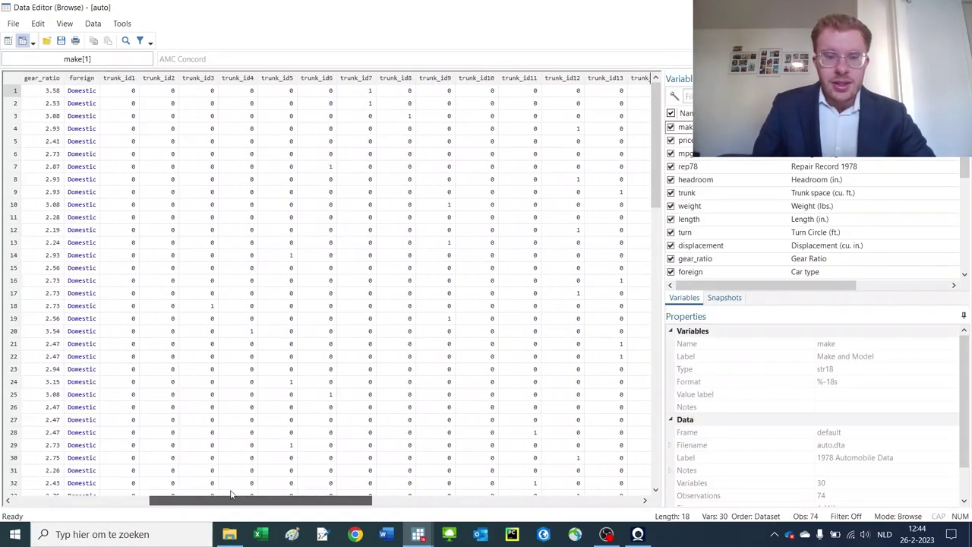
click(370, 91)
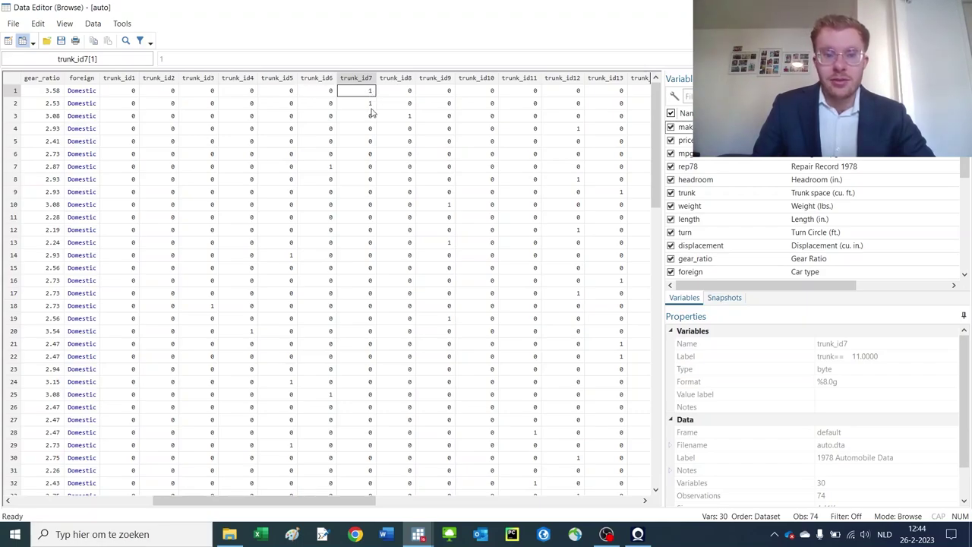
click(324, 164)
click(392, 118)
click(492, 221)
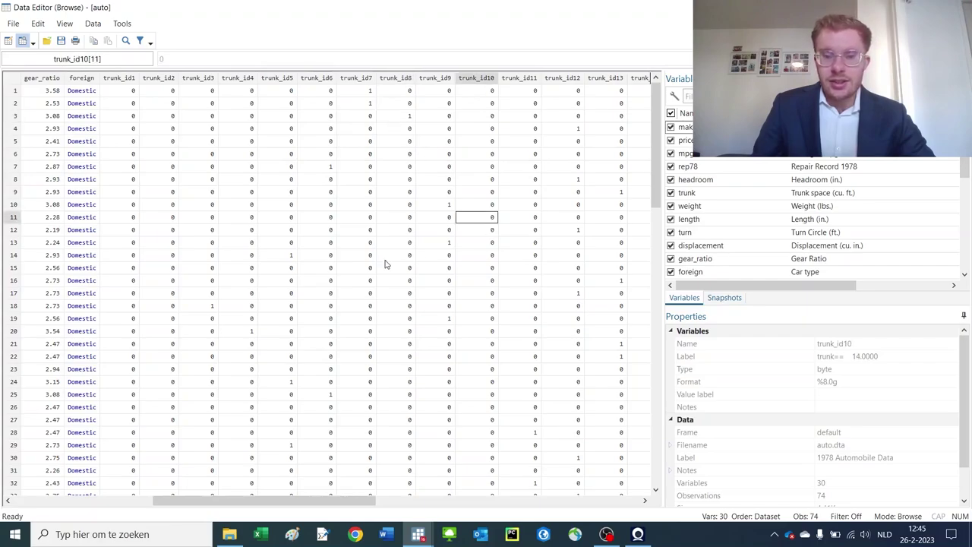
click(386, 258)
drag(253, 499, 363, 497)
click(539, 91)
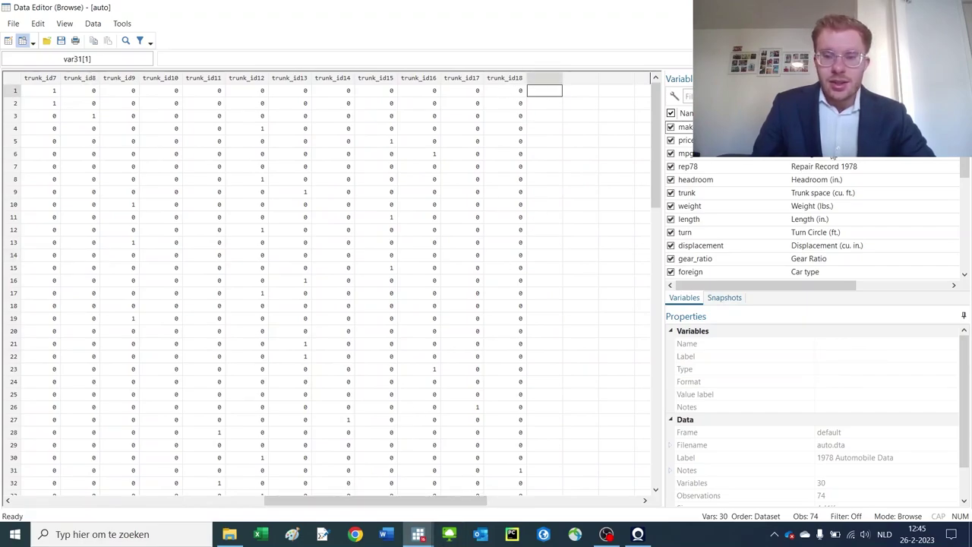
scroll(873, 166, down, 6)
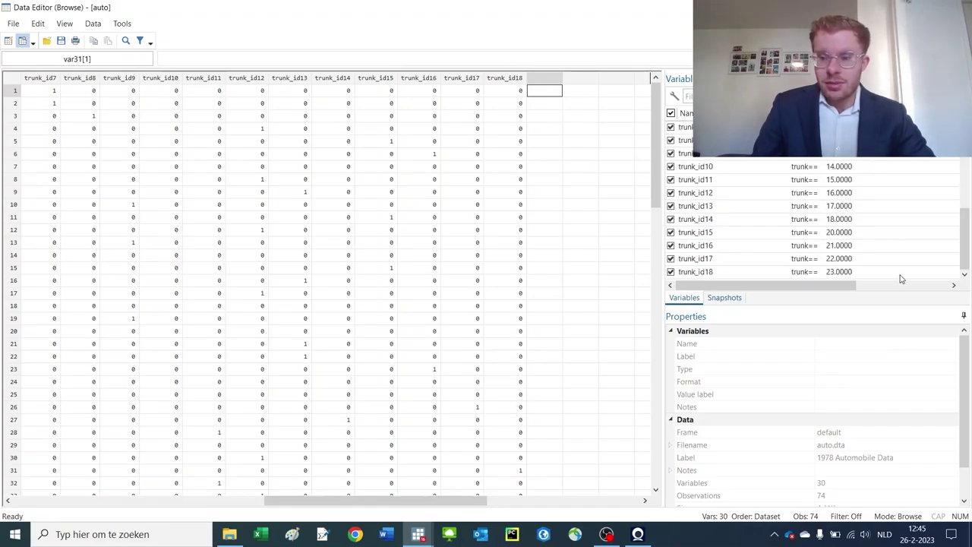
click(852, 271)
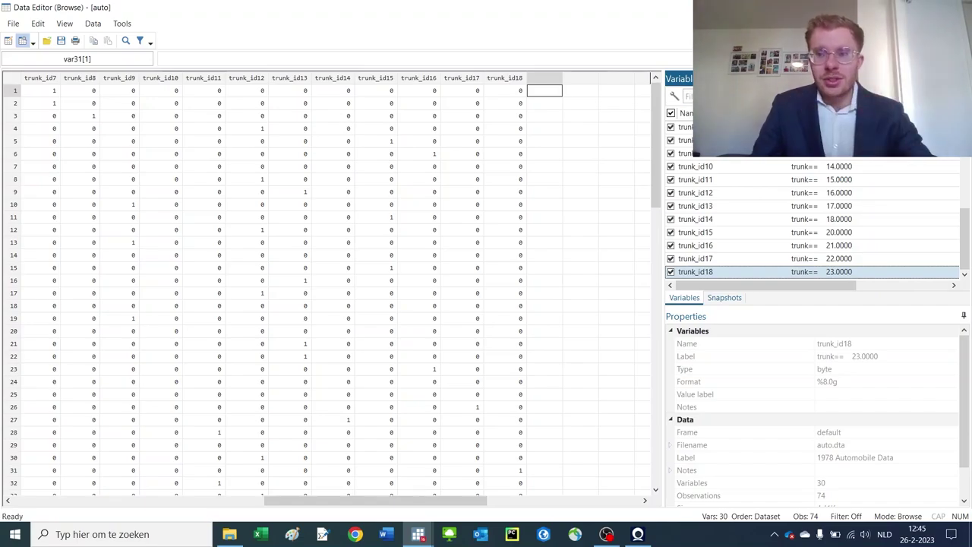
key(alt+Tab)
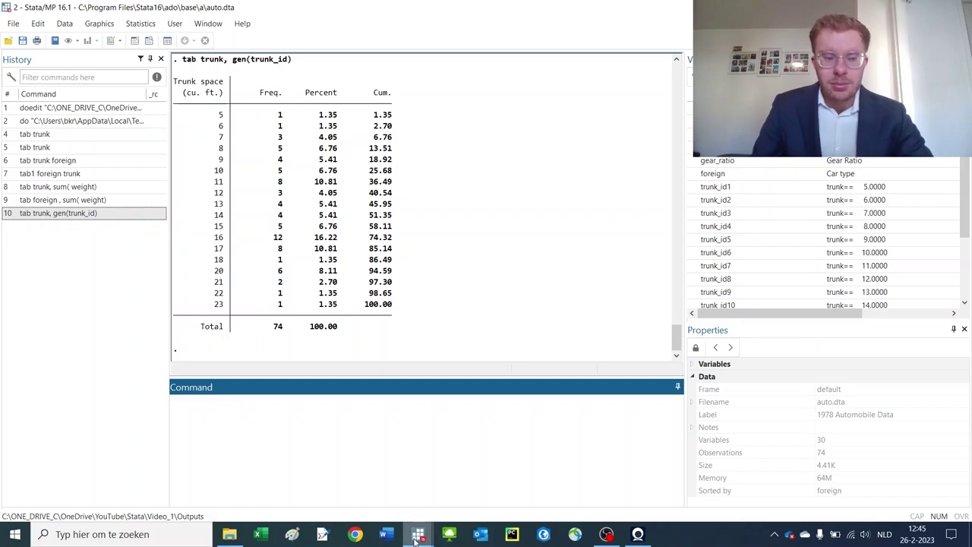
In the do-file, review the Outputs path, myfile target and tab2xl trunk line, then execute lines 10–20.
mouse_move(418, 536)
click(488, 471)
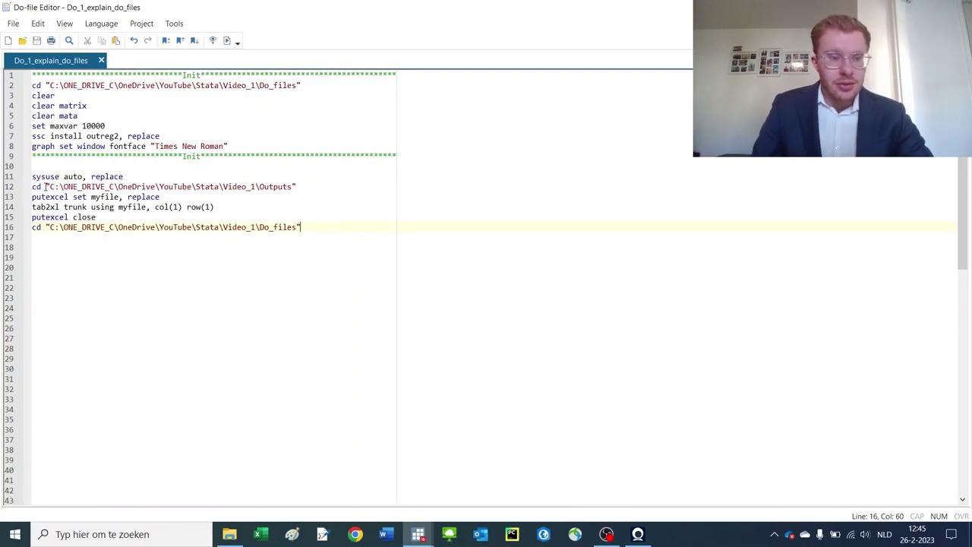
drag(44, 186, 315, 189)
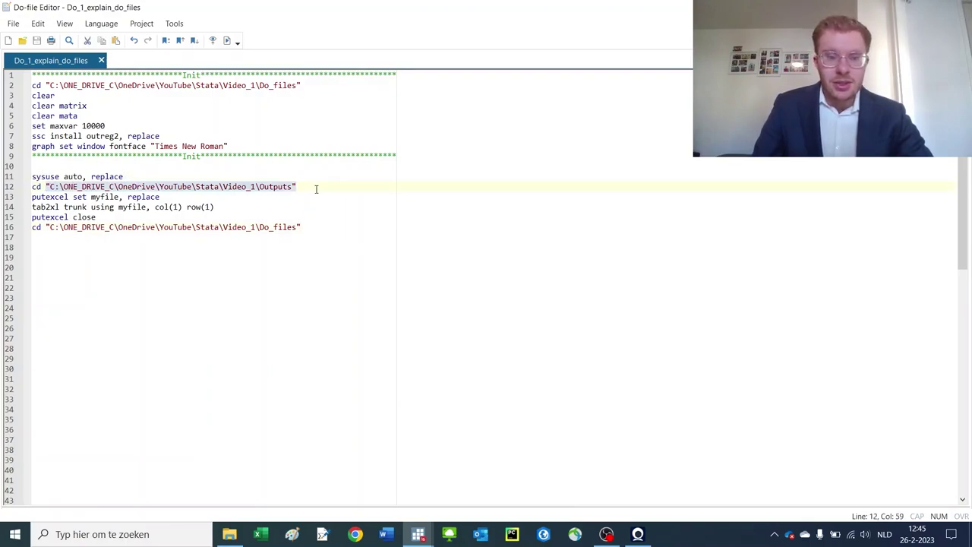
click(117, 207)
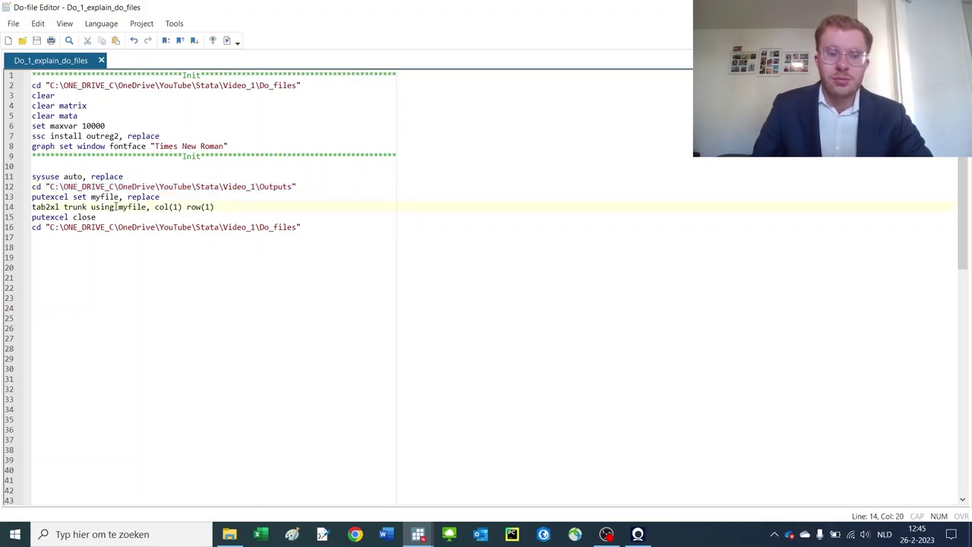
drag(126, 207, 149, 207)
drag(74, 186, 168, 188)
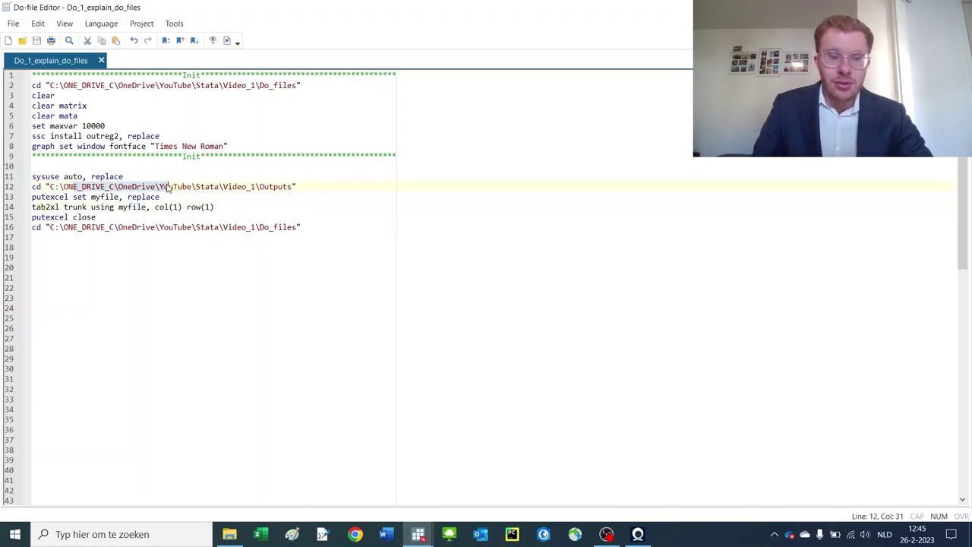
drag(116, 207, 156, 208)
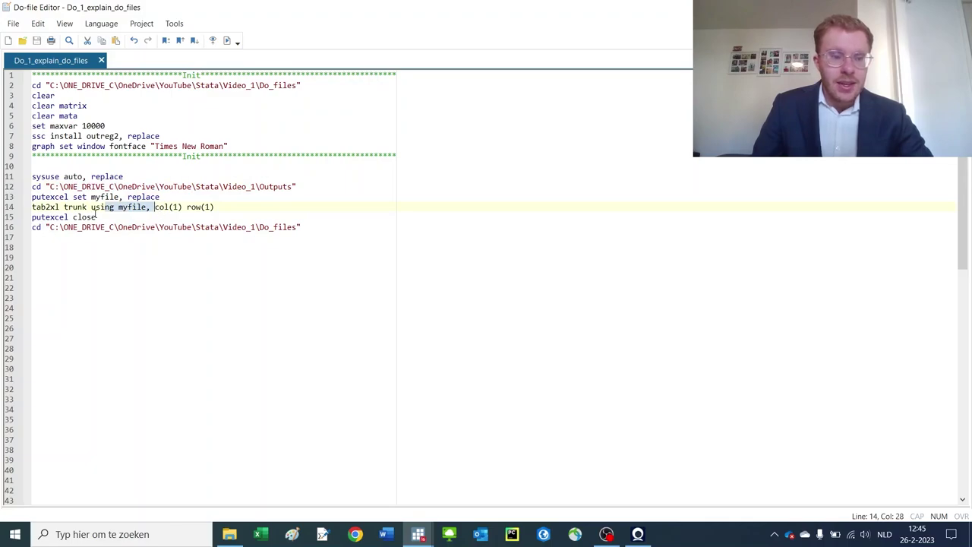
mouse_move(91, 196)
mouse_down()
mouse_move(119, 197)
mouse_move(71, 207)
mouse_move(91, 208)
mouse_up()
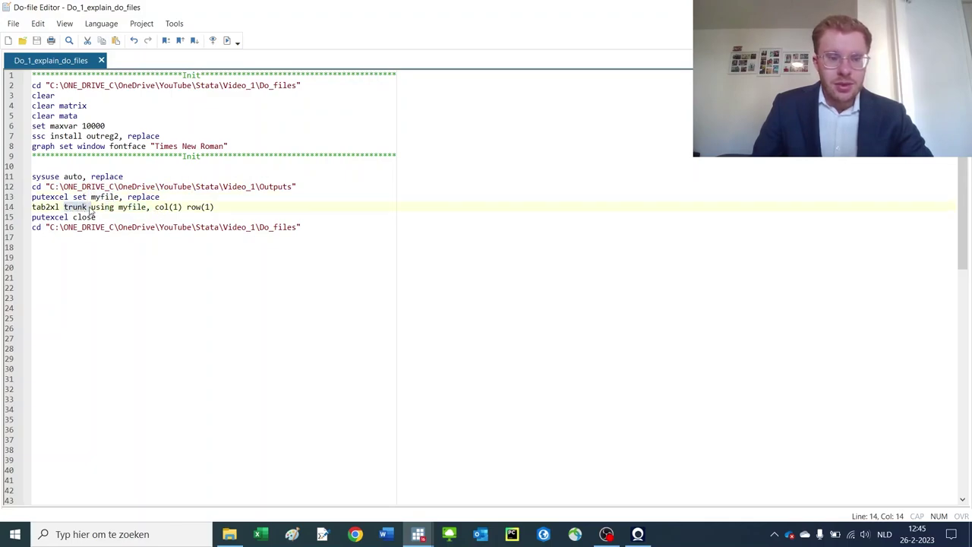
drag(49, 165, 86, 266)
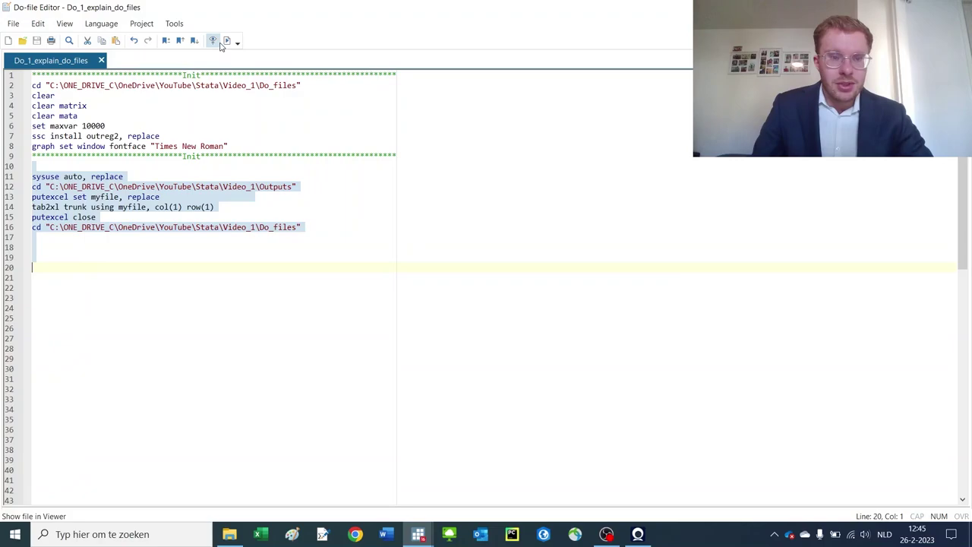
click(418, 535)
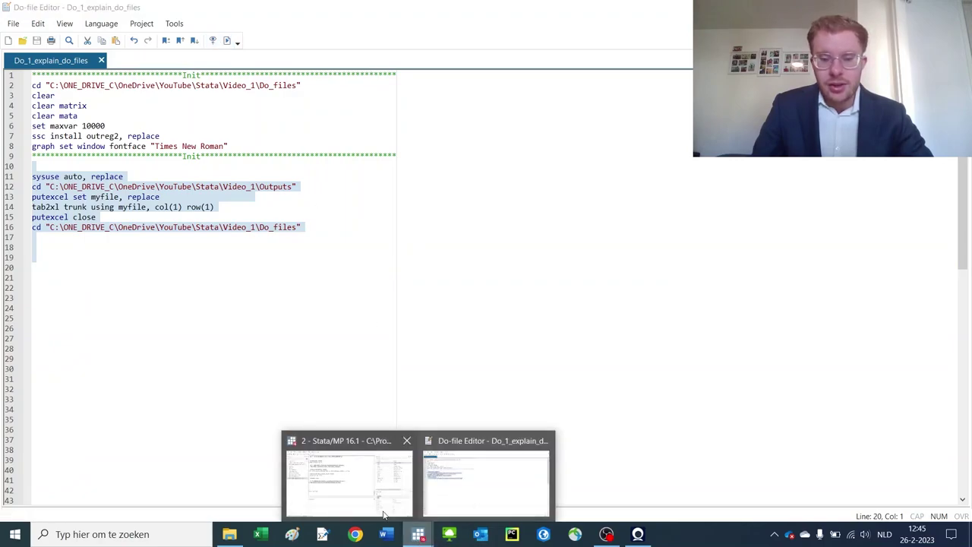
Review the run log: sysuse auto, cd Outputs, putexcel set myfile, tab2xl trunk, putexcel close, cd Do_files.
click(379, 507)
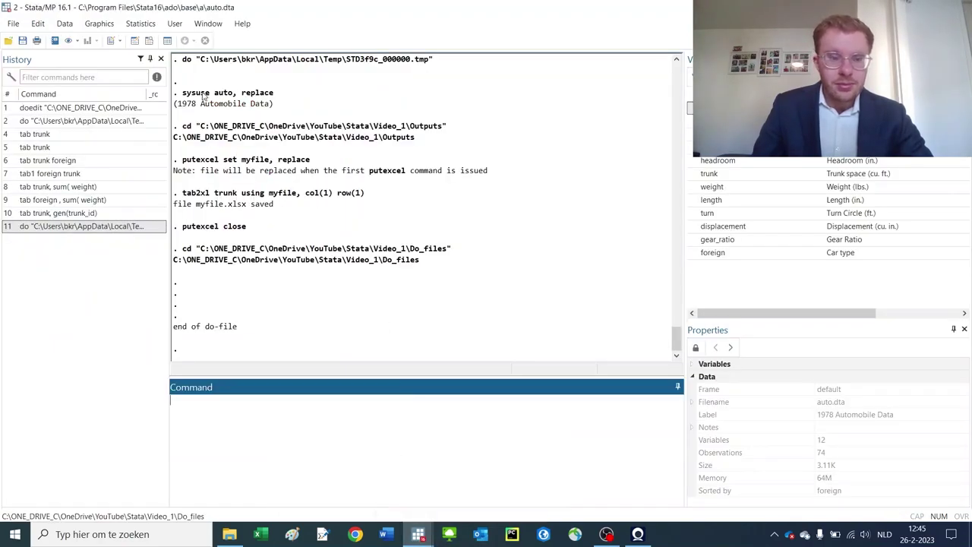
drag(182, 92, 277, 101)
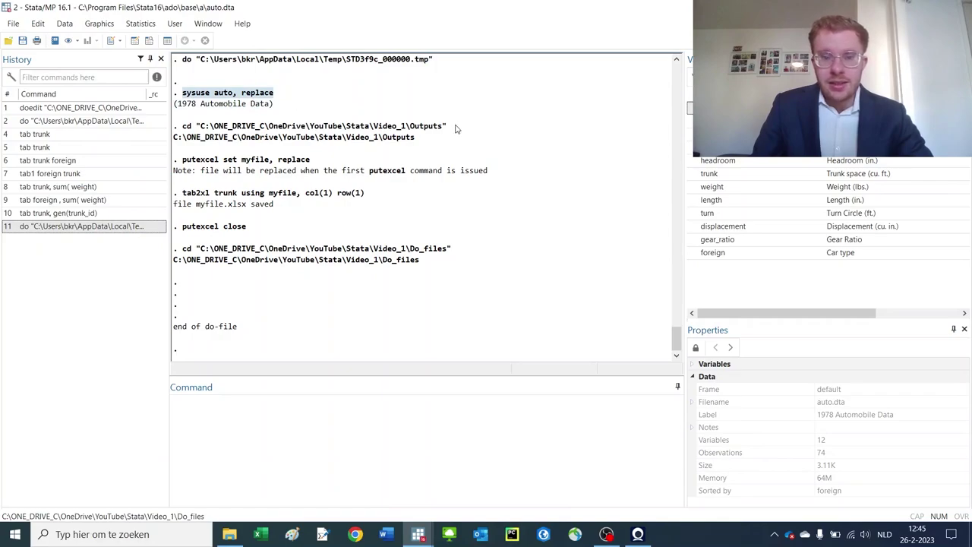
drag(448, 126, 182, 129)
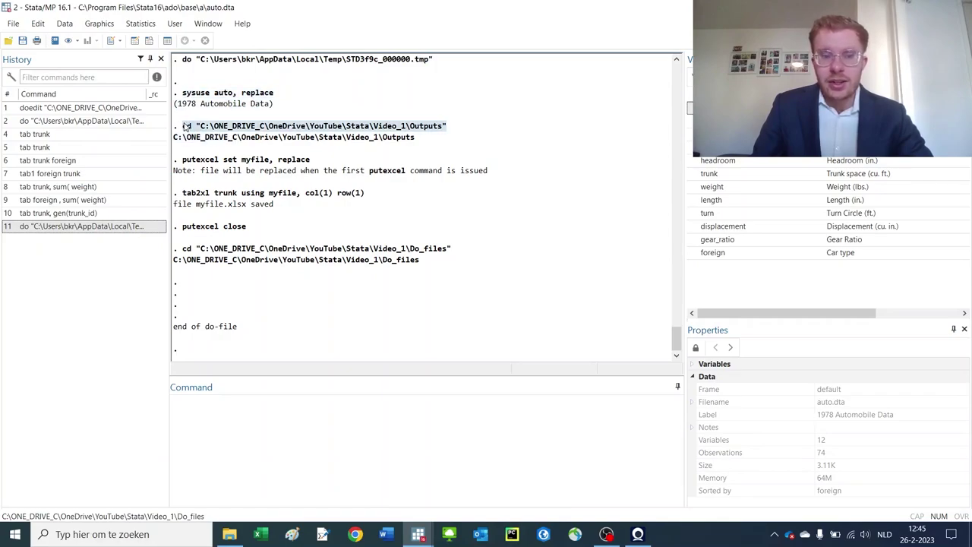
drag(183, 161, 217, 162)
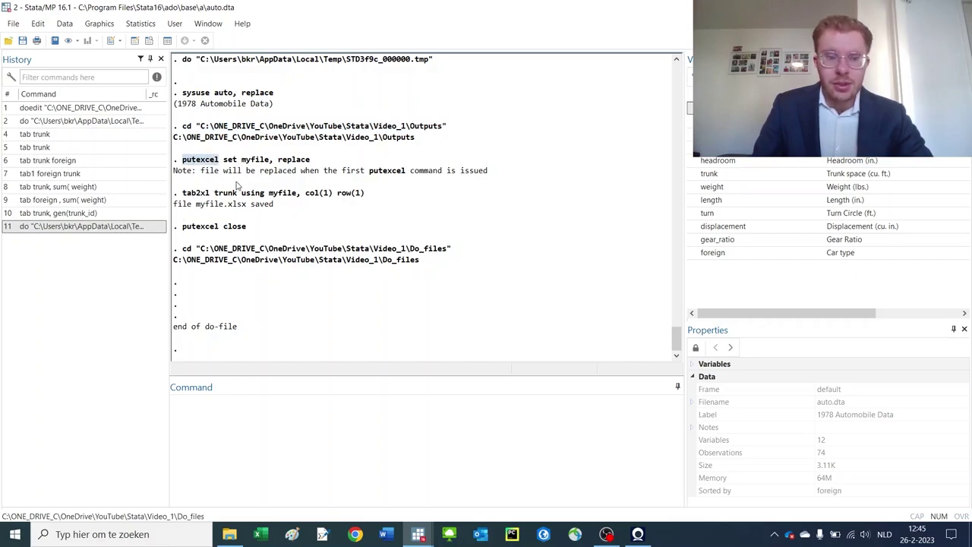
drag(224, 162, 308, 163)
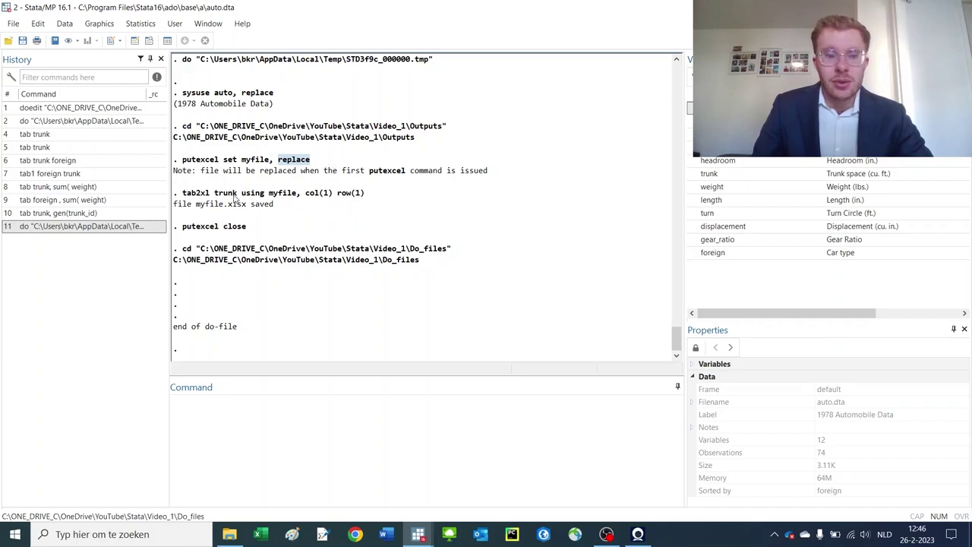
drag(183, 193, 267, 196)
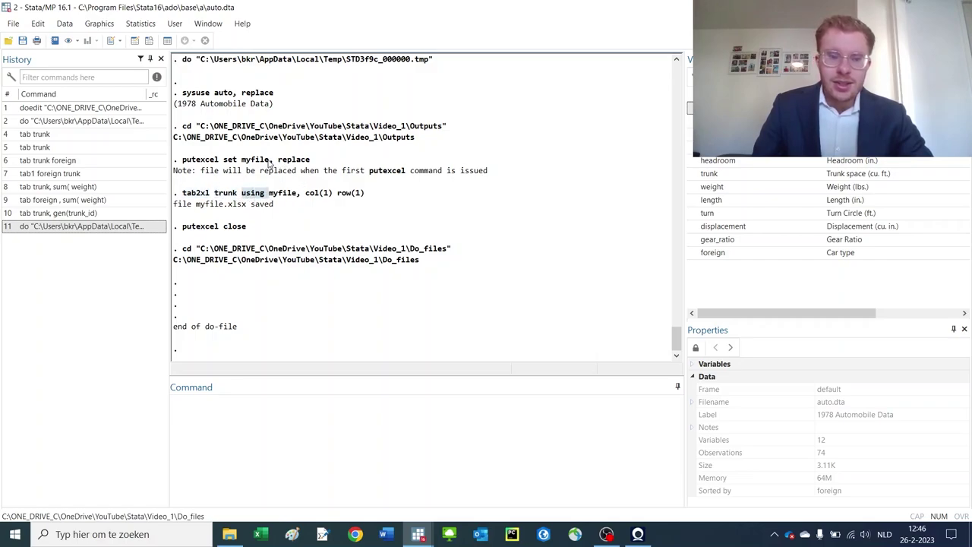
drag(272, 161, 241, 162)
drag(182, 227, 247, 227)
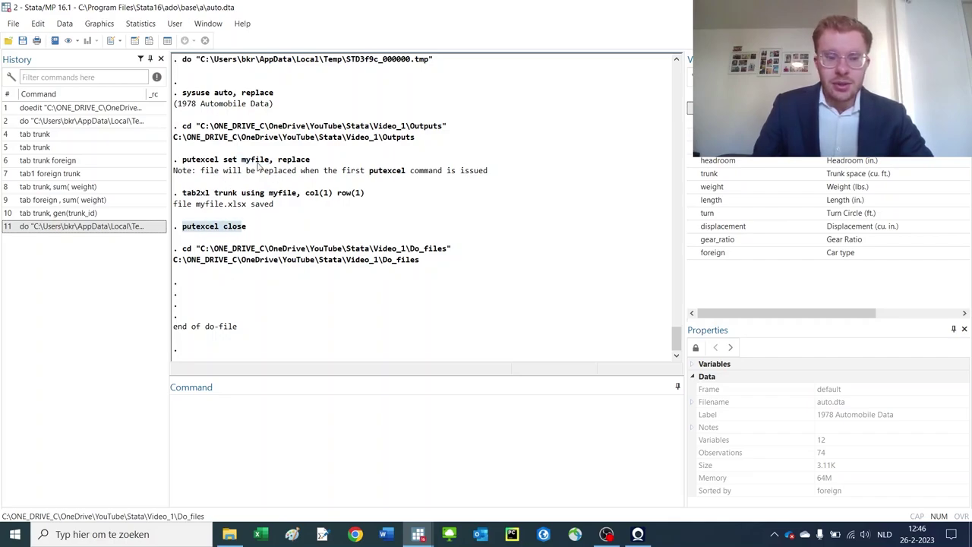
drag(419, 260, 175, 263)
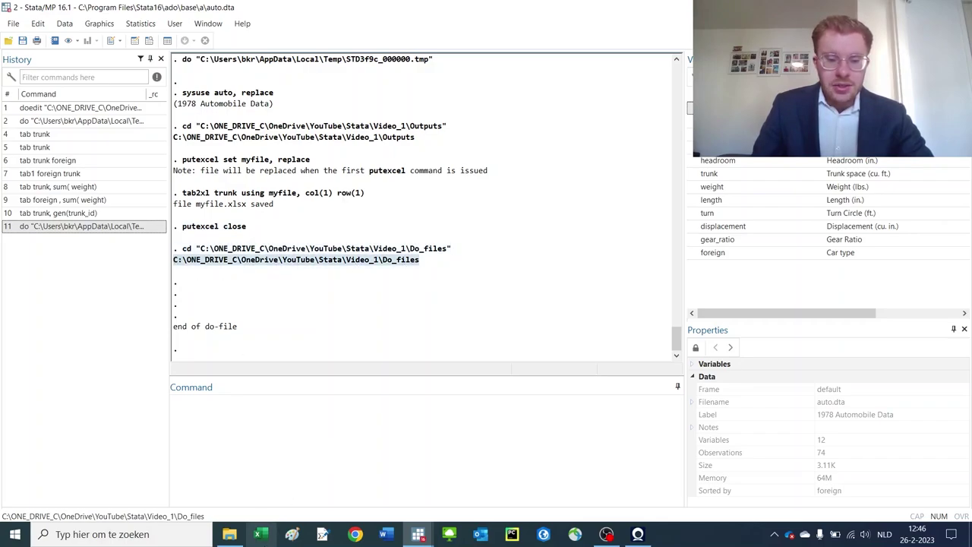
Open myfile in Excel and review trunk values, frequencies totalling 74 in B20, and Percent and Cum. columns.
click(257, 533)
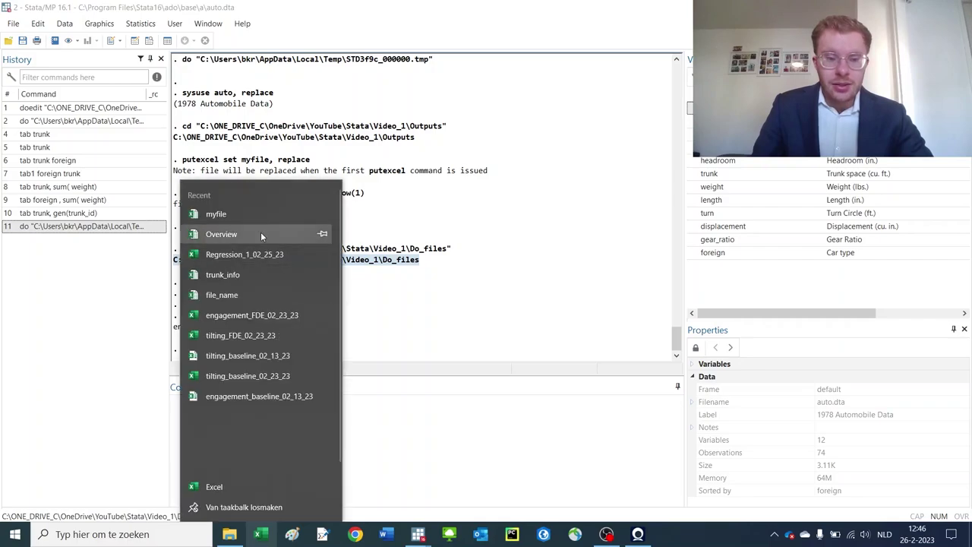
click(250, 220)
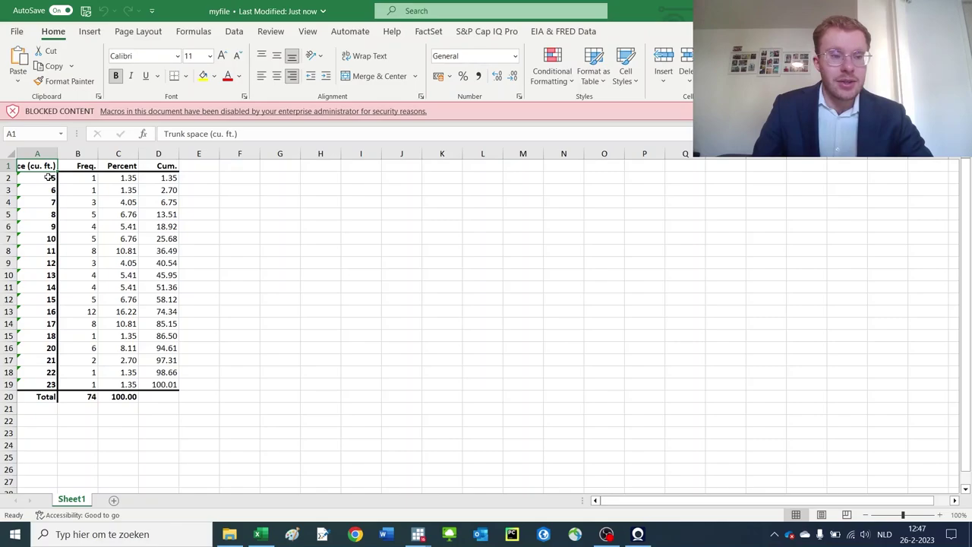
drag(43, 178, 40, 224)
drag(87, 180, 76, 241)
click(92, 397)
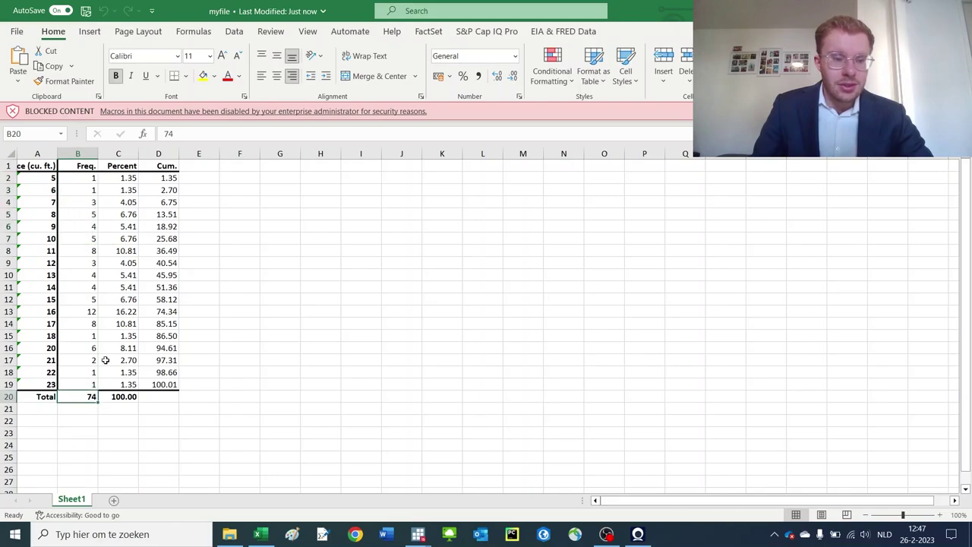
drag(122, 179, 125, 314)
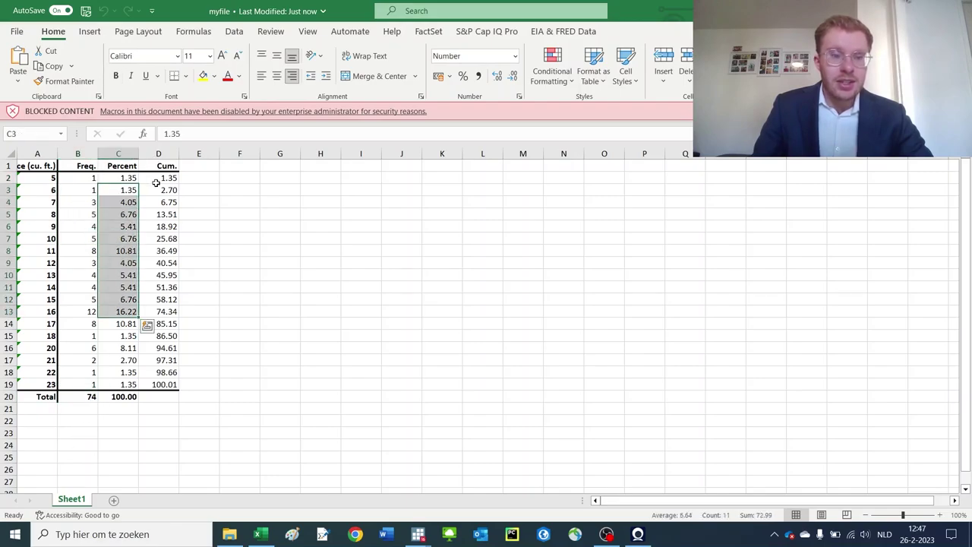
drag(158, 179, 156, 359)
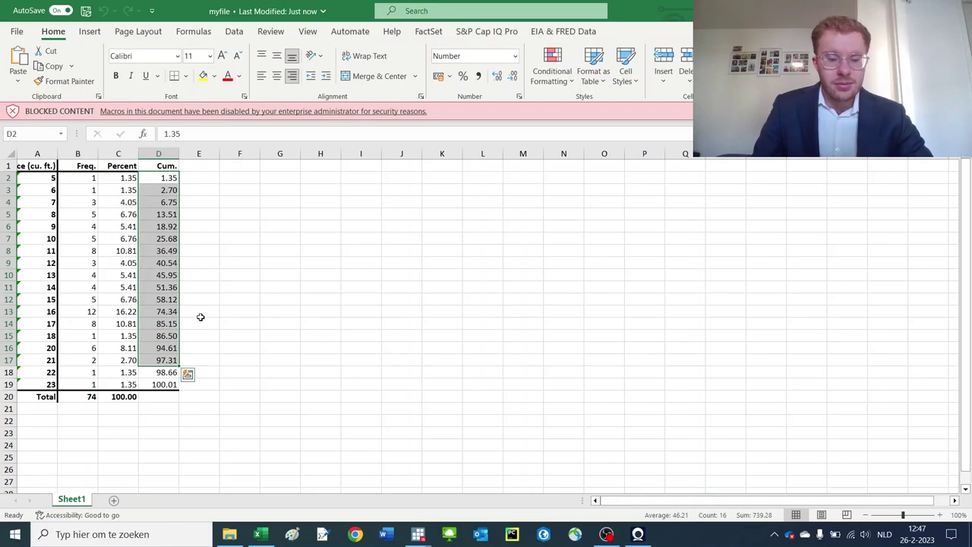